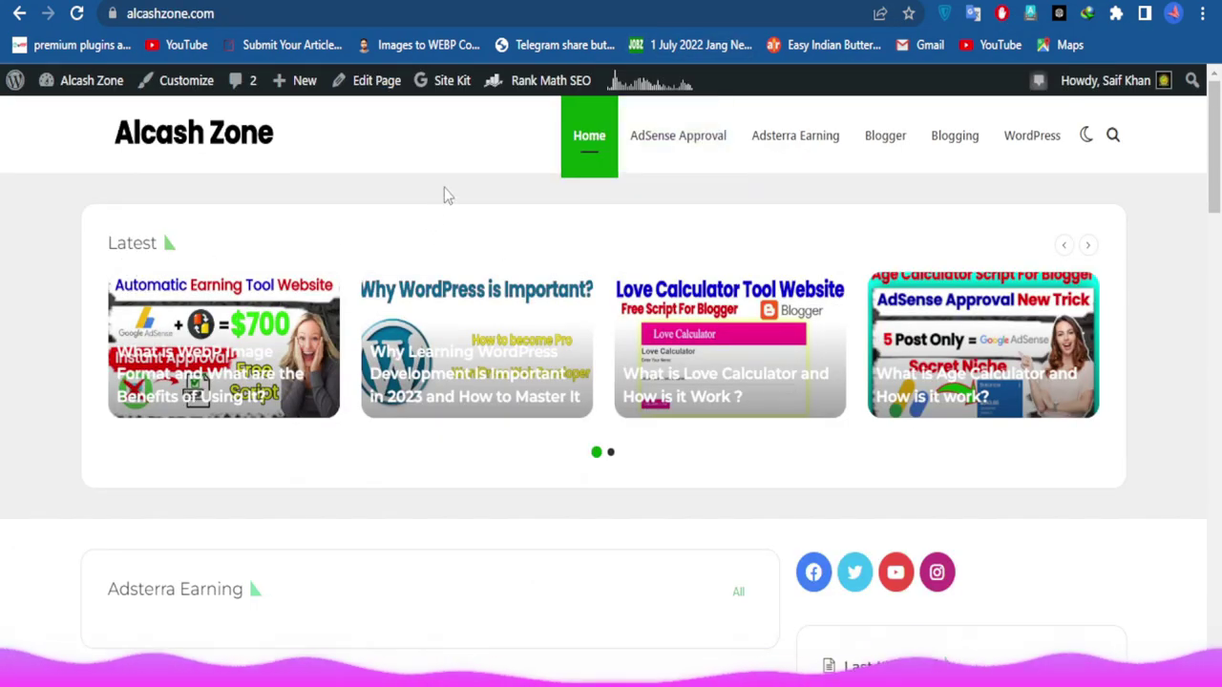
# Look through the Alcash Zone homepage, from the latest posts down to the lower article blocks.
pyautogui.scroll(-15, 213, 409)
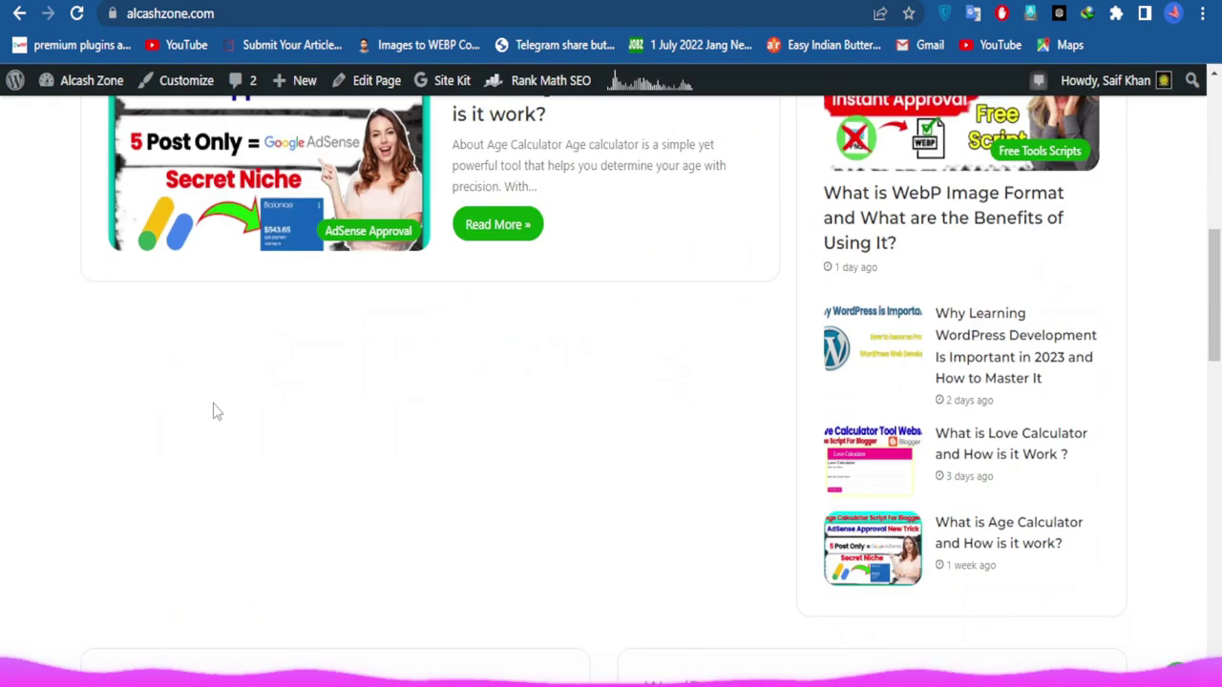
pyautogui.scroll(-10, 437, 439)
pyautogui.scroll(15, 338, 469)
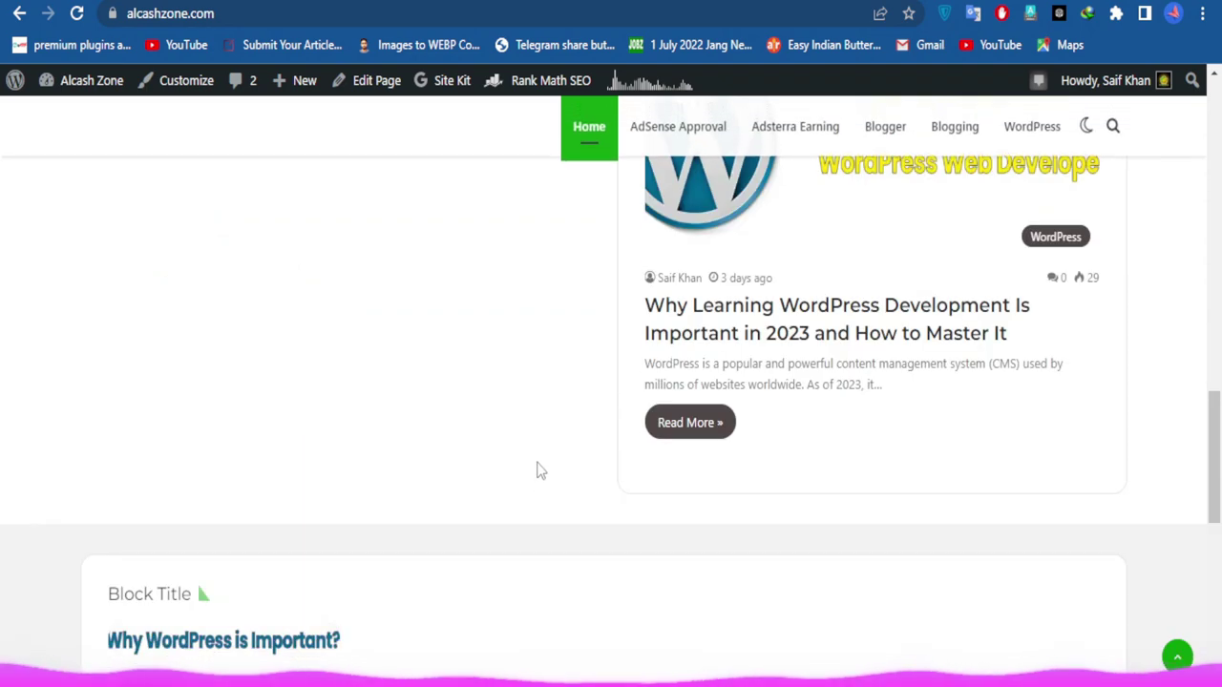
pyautogui.scroll(10, 536, 469)
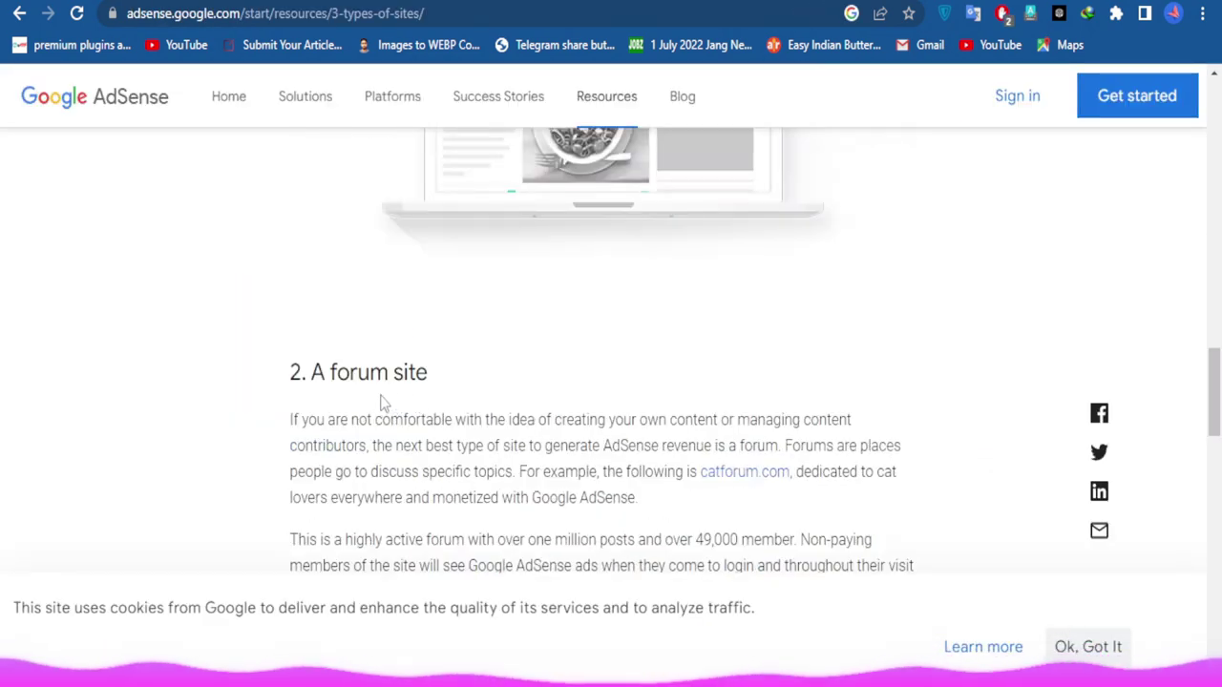
# Review the forum site section of the AdSense article and browse the discussions on its catforum.com example.
pyautogui.scroll(1, 376, 493)
pyautogui.scroll(-5, 388, 488)
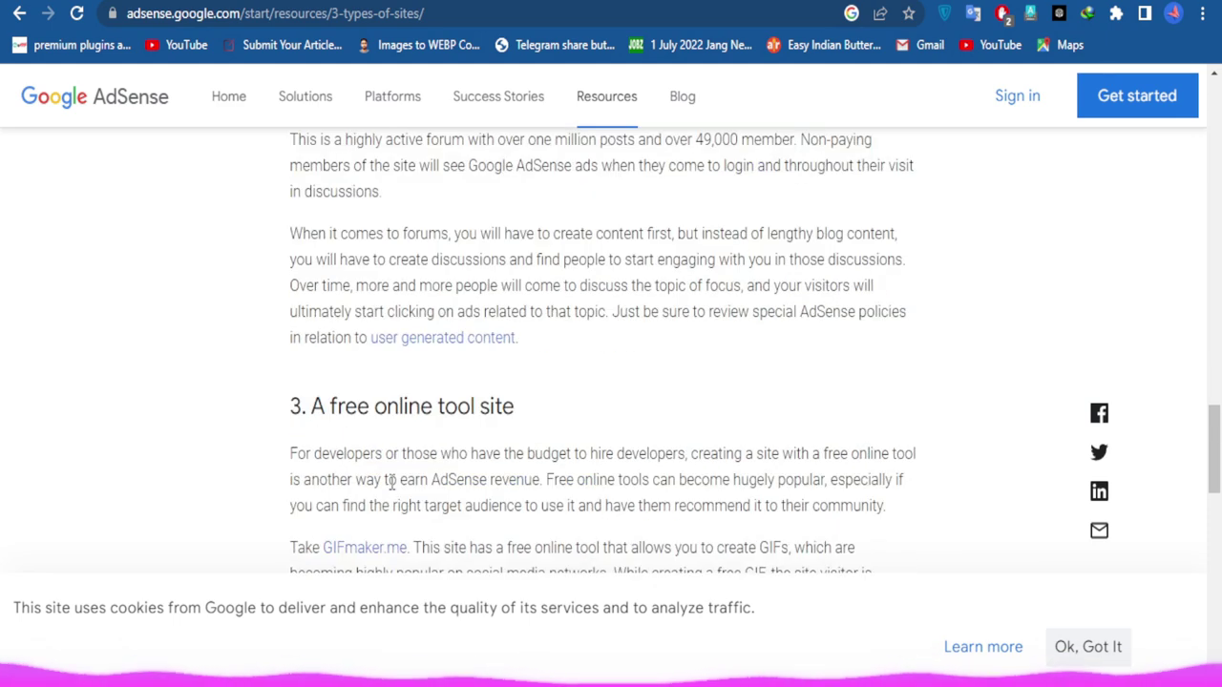
pyautogui.scroll(2, 602, 434)
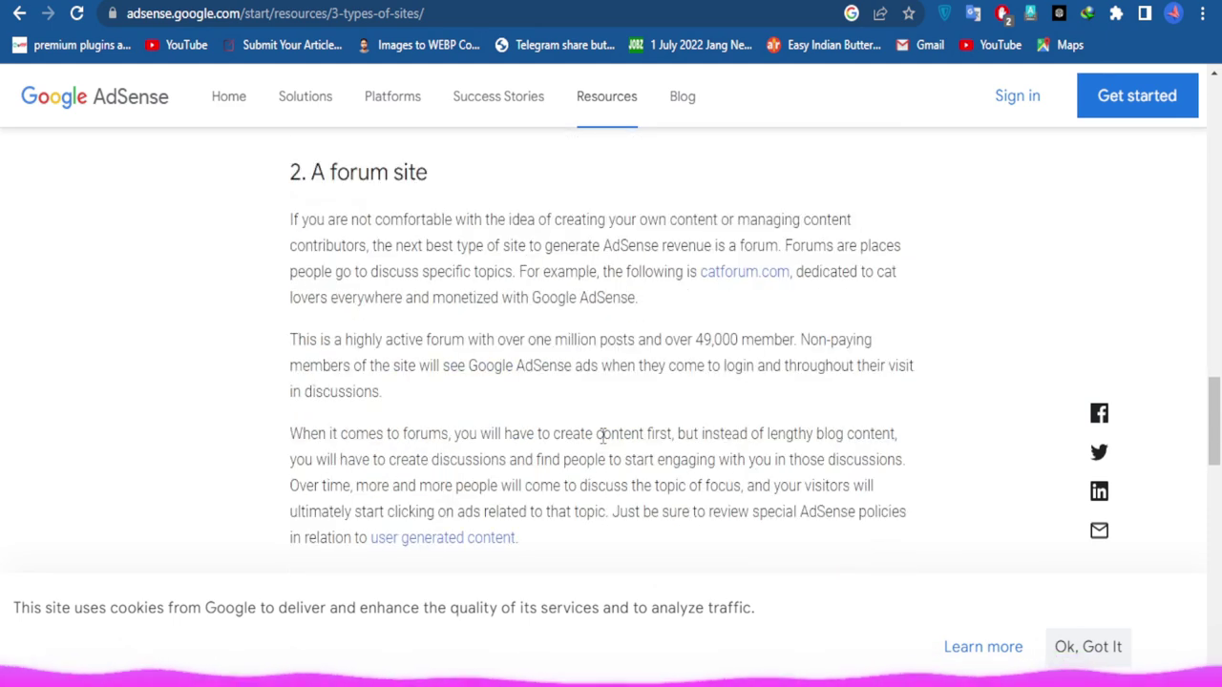
pyautogui.click(728, 273)
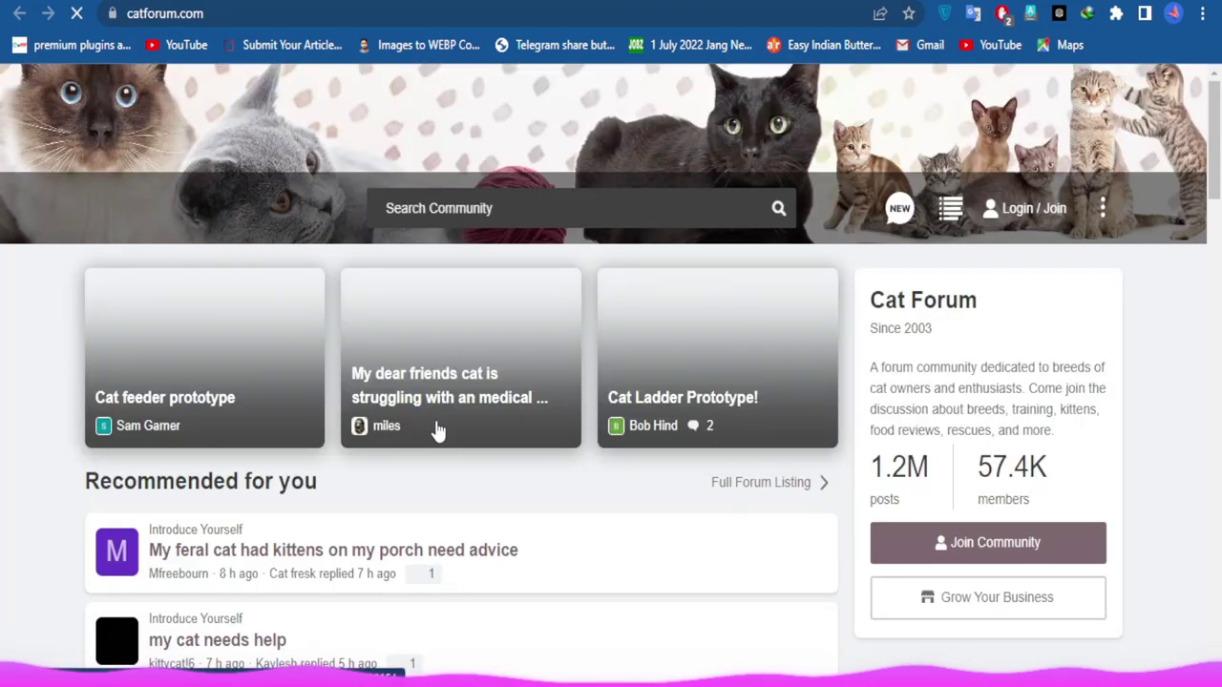
pyautogui.scroll(-2, 629, 599)
pyautogui.scroll(-3, 630, 599)
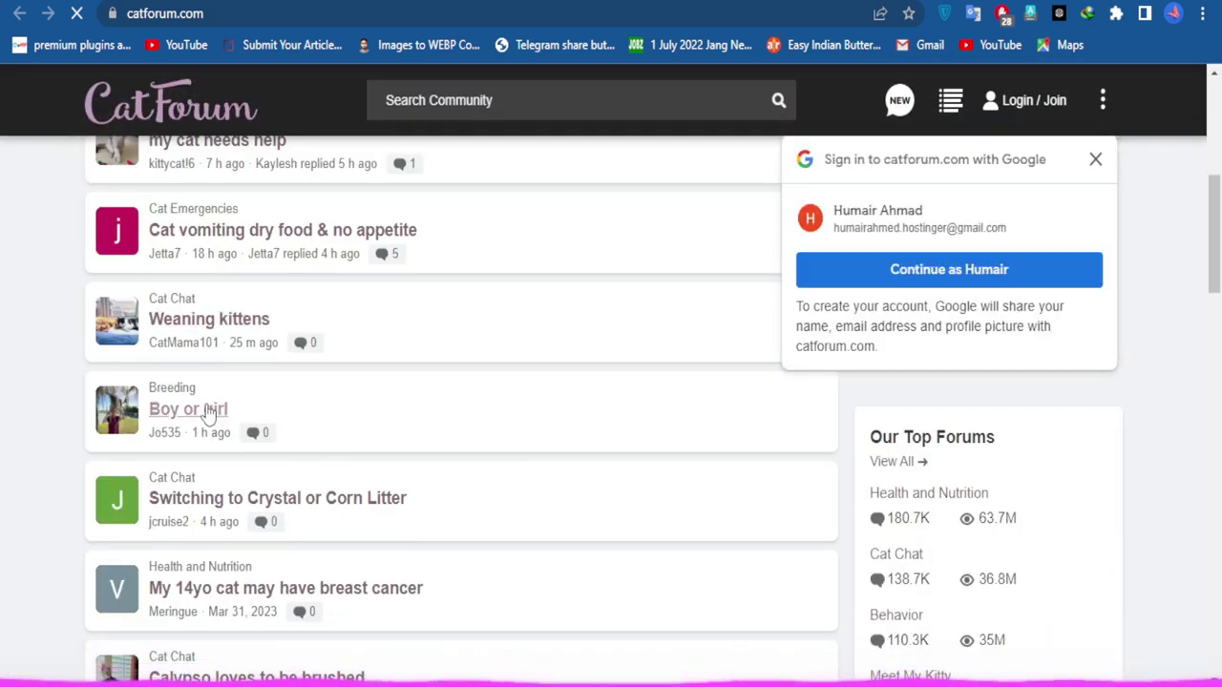
# Examine the Weaning kittens thread on the cat forum, dismissing the Google sign-in prompt, and return to the AdSense article.
pyautogui.click(183, 329)
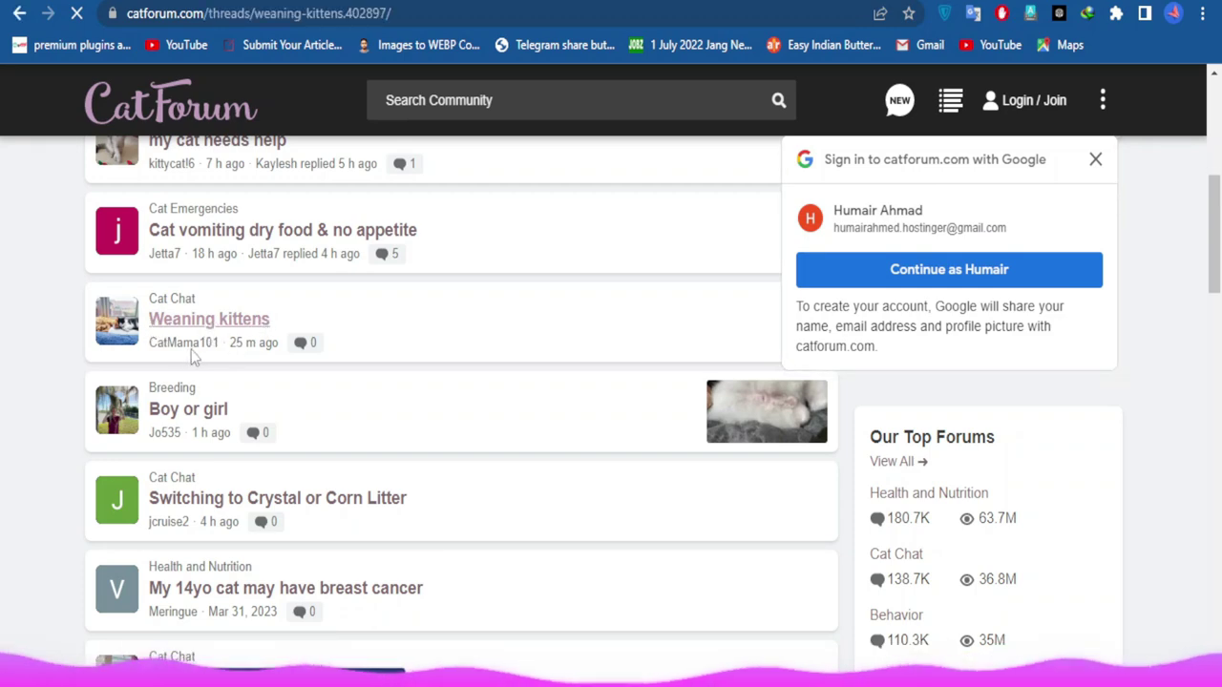
pyautogui.scroll(-6, 384, 527)
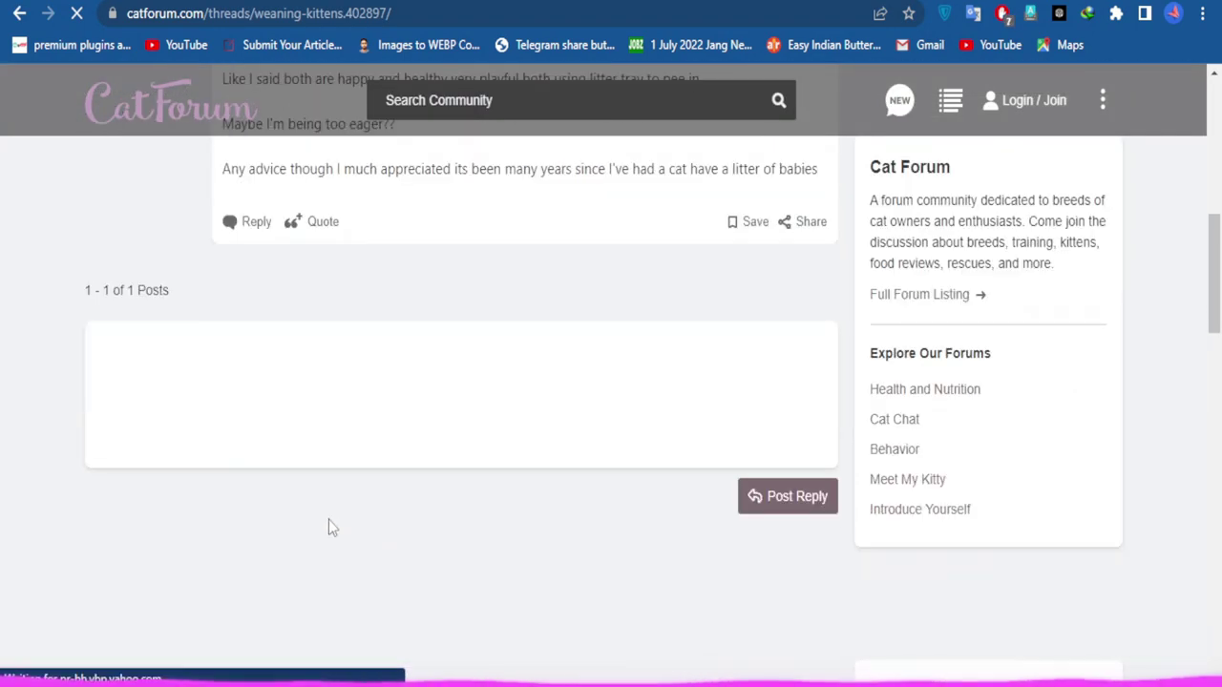
pyautogui.scroll(-2, 286, 391)
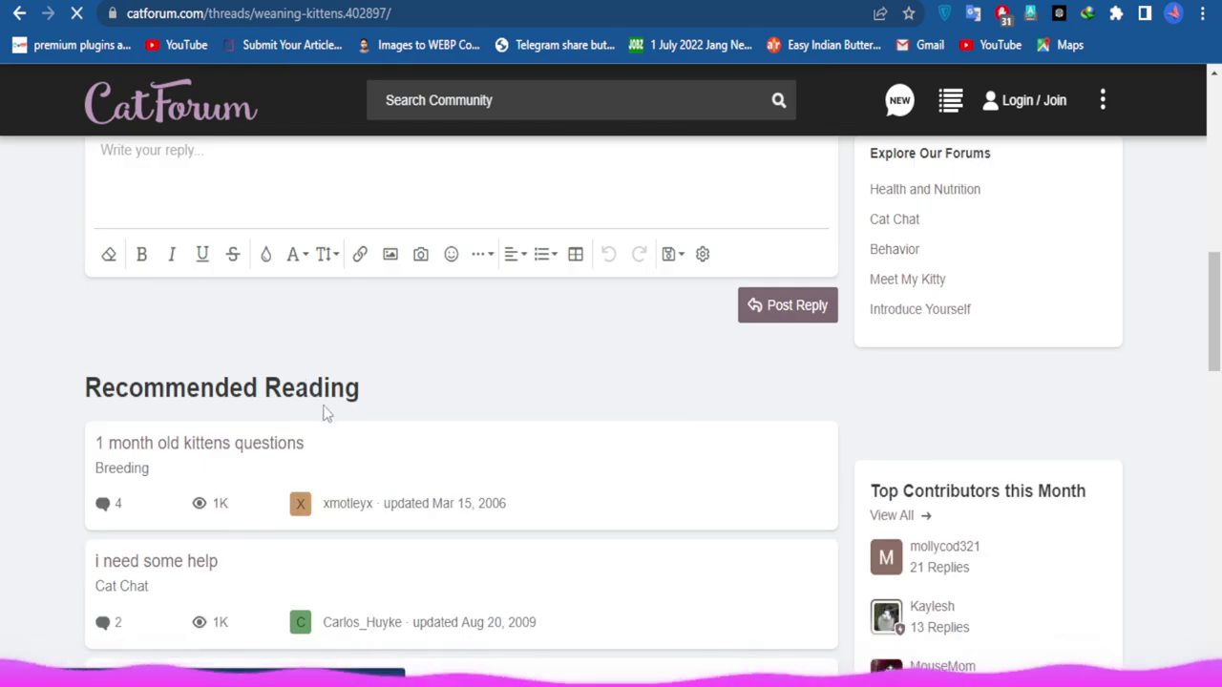
pyautogui.scroll(-2, 240, 404)
pyautogui.scroll(10, 371, 438)
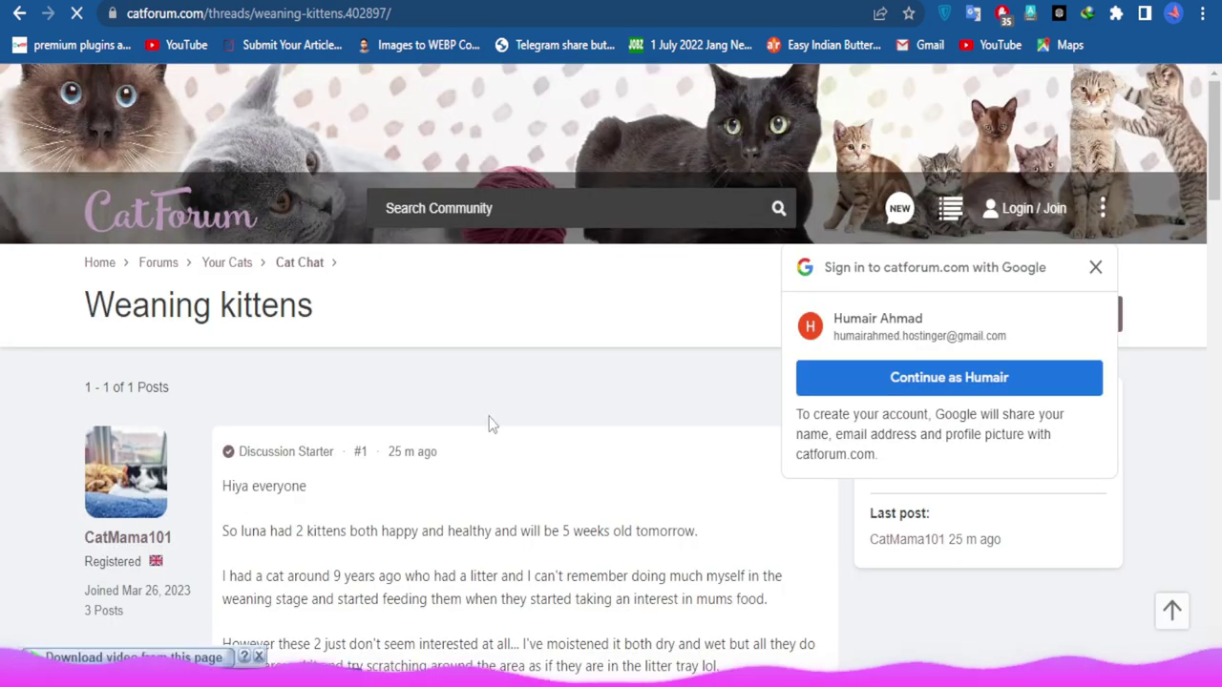
pyautogui.scroll(-10, 344, 553)
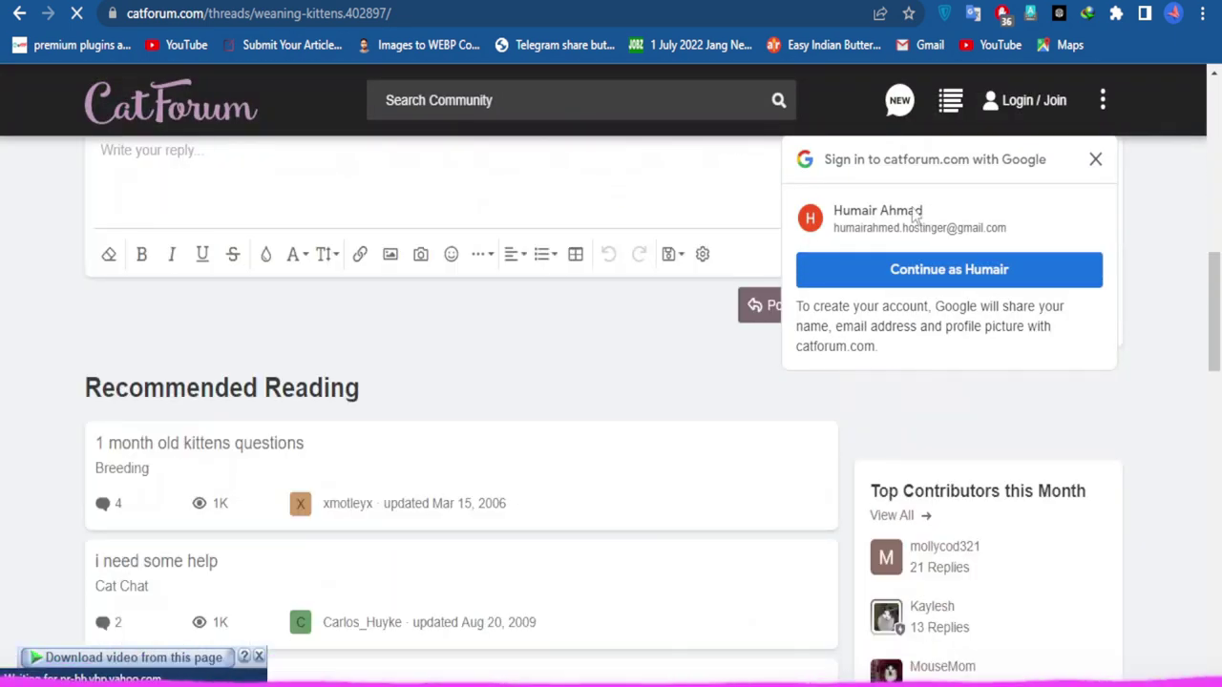
pyautogui.click(1093, 159)
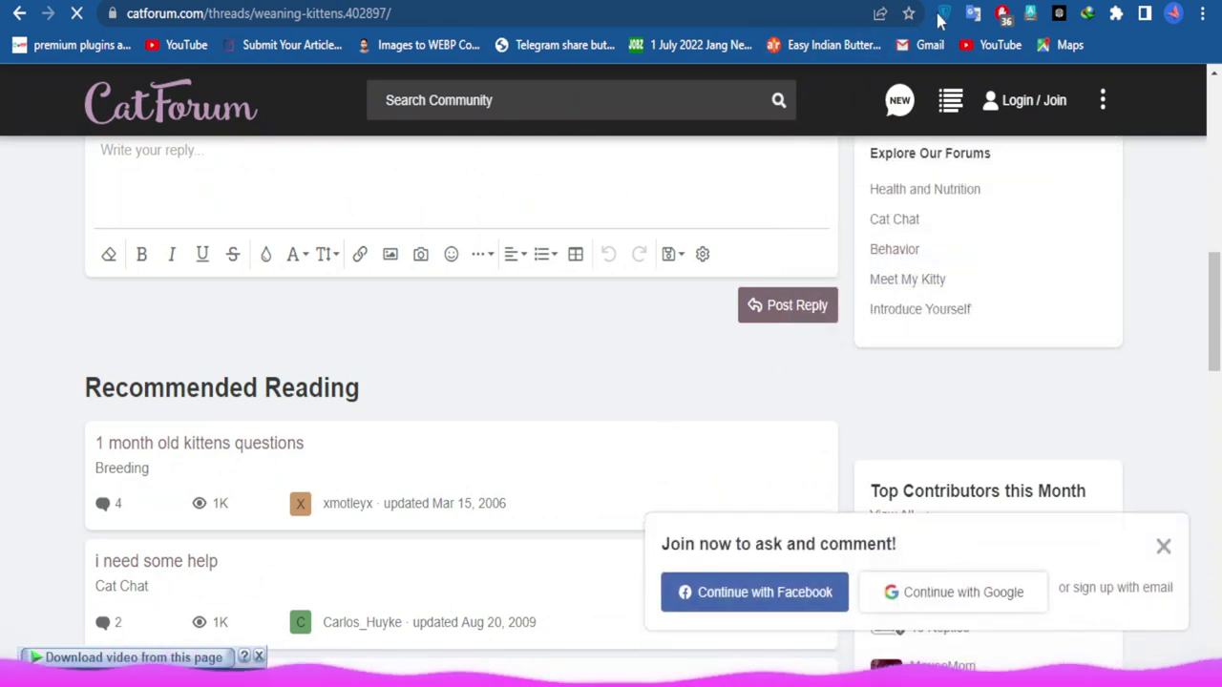
pyautogui.hotkey('ctrl', 'w')
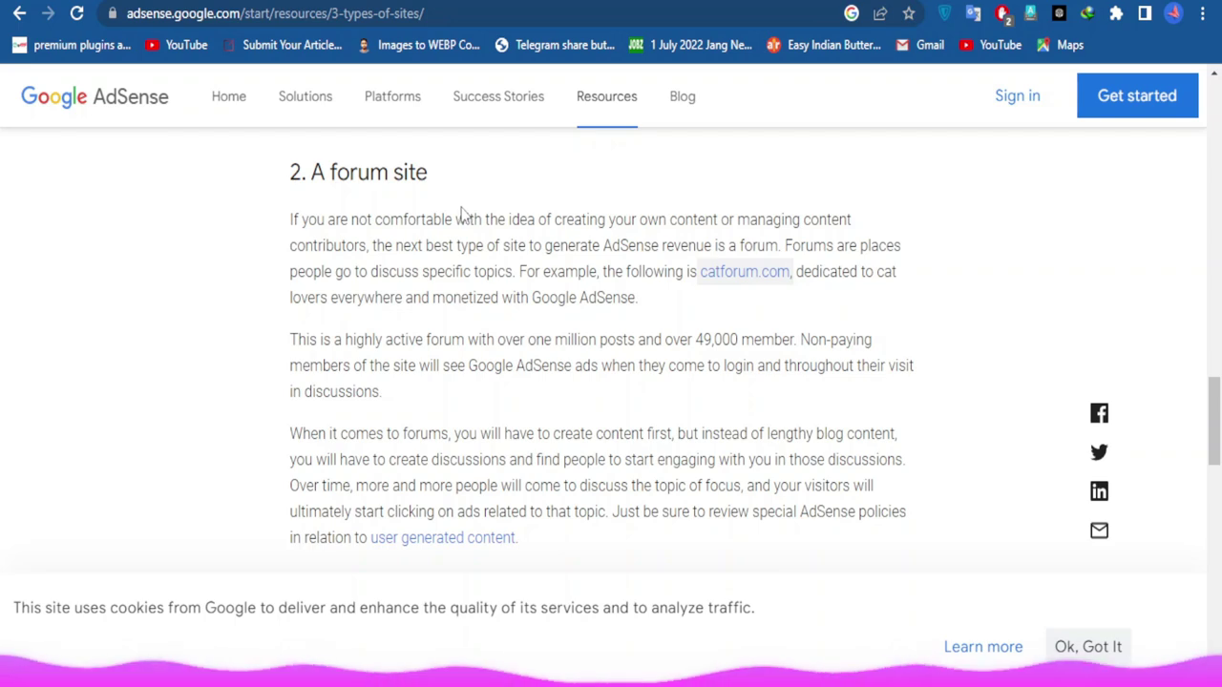
# Review the article's free online tool site section and look over its GIFmaker.me example page.
pyautogui.scroll(-4, 465, 244)
pyautogui.scroll(1, 449, 315)
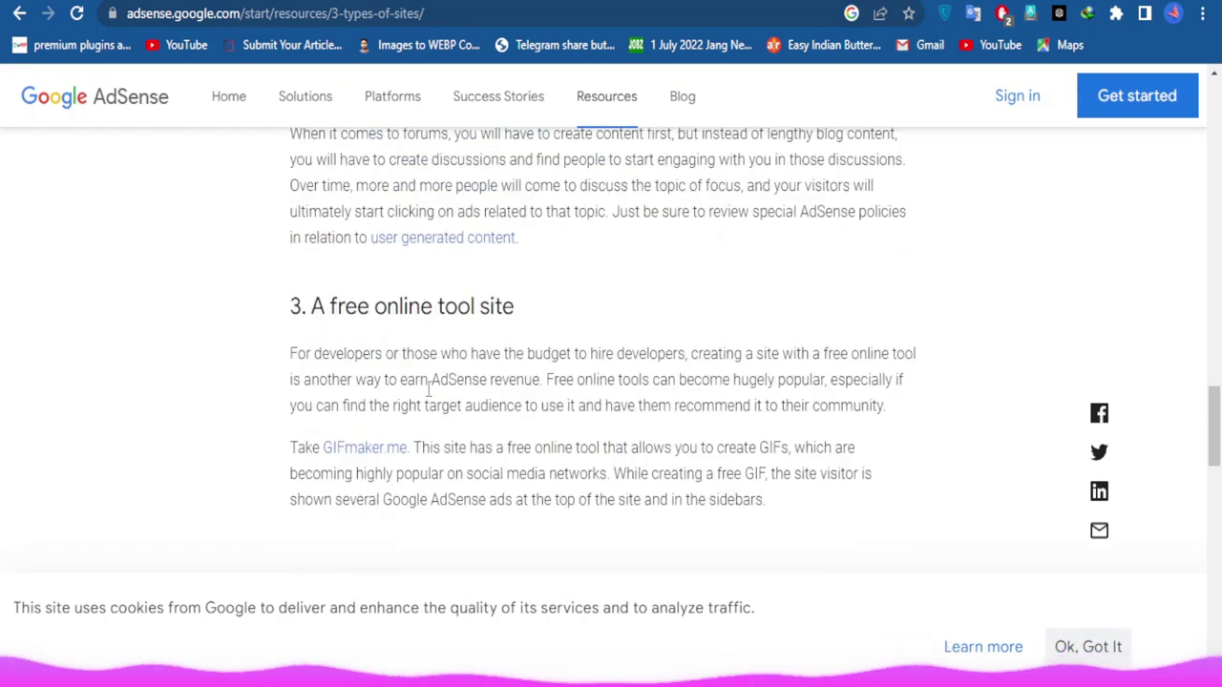
pyautogui.click(363, 448)
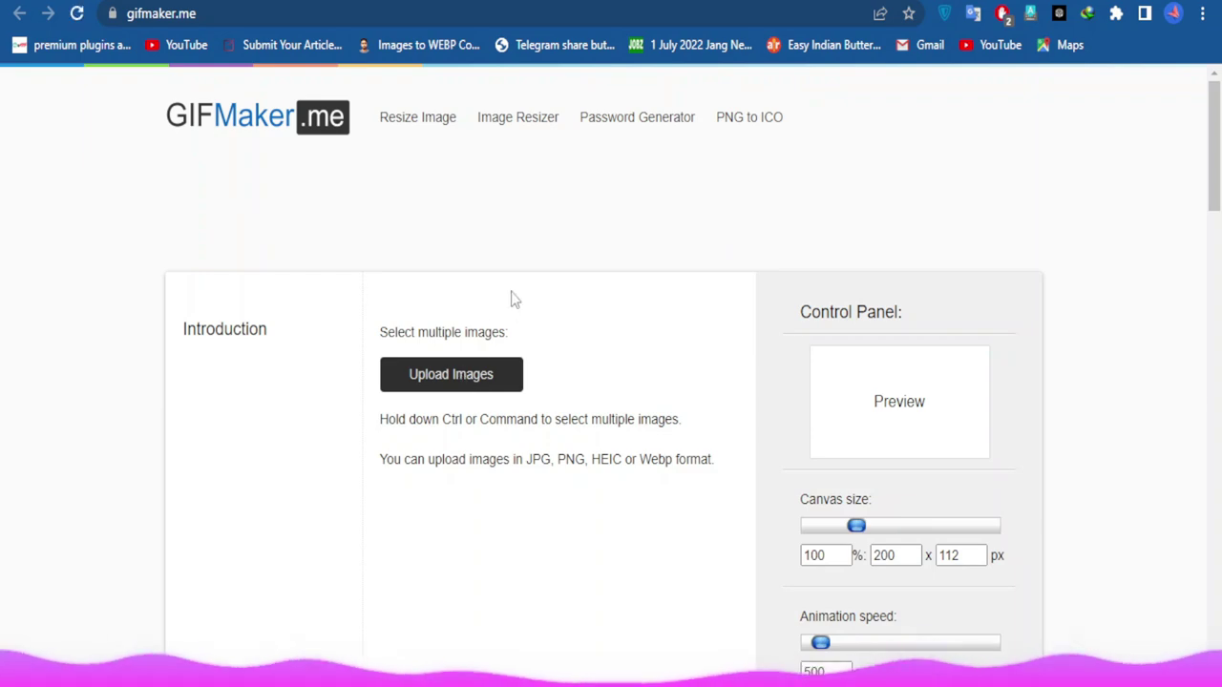
pyautogui.scroll(-15, 516, 291)
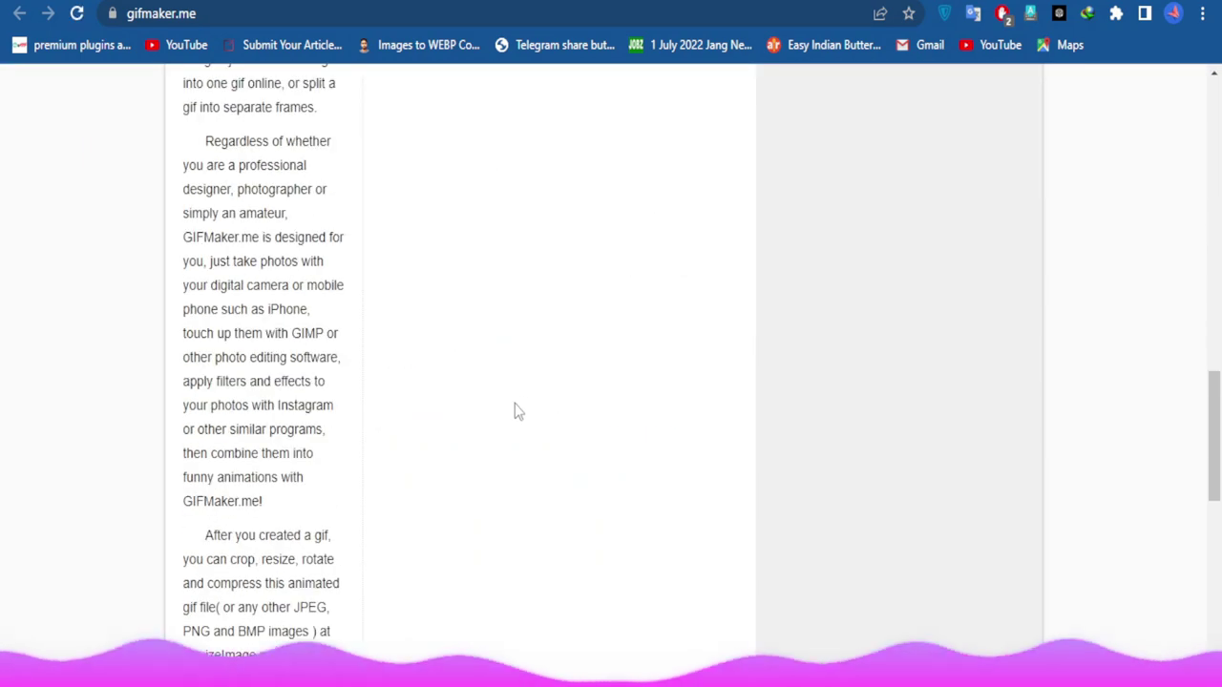
pyautogui.scroll(-10, 486, 420)
pyautogui.scroll(20, 485, 420)
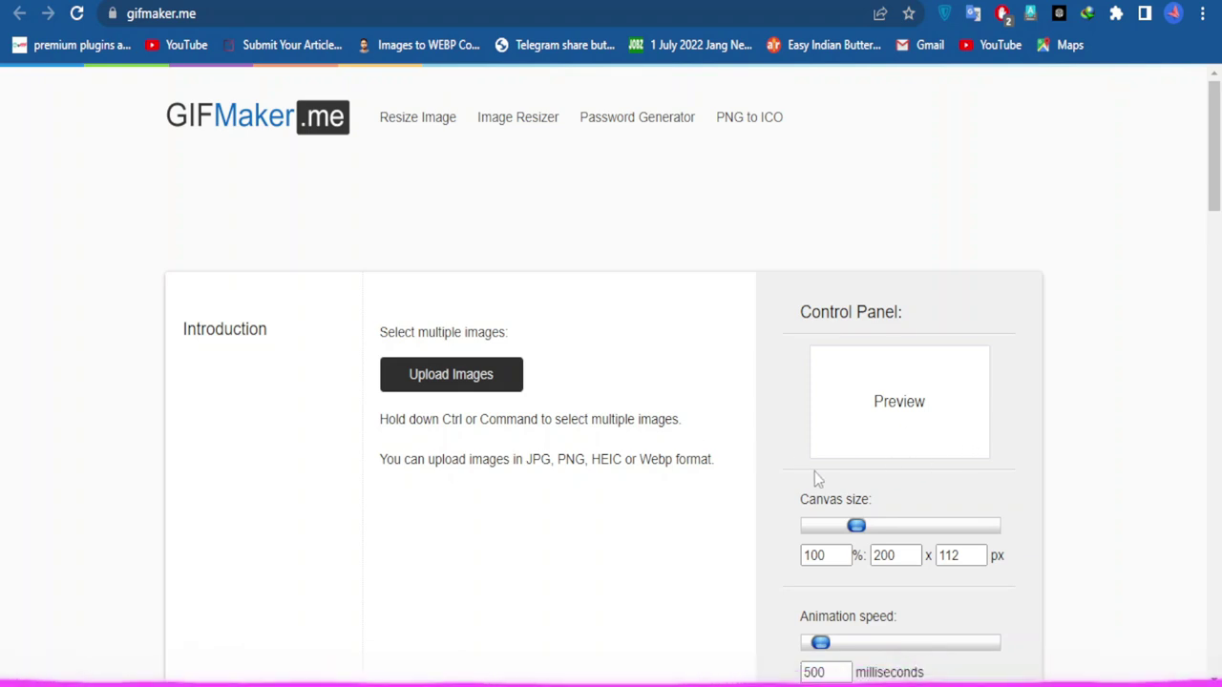
pyautogui.scroll(-4, 821, 506)
pyautogui.scroll(4, 655, 482)
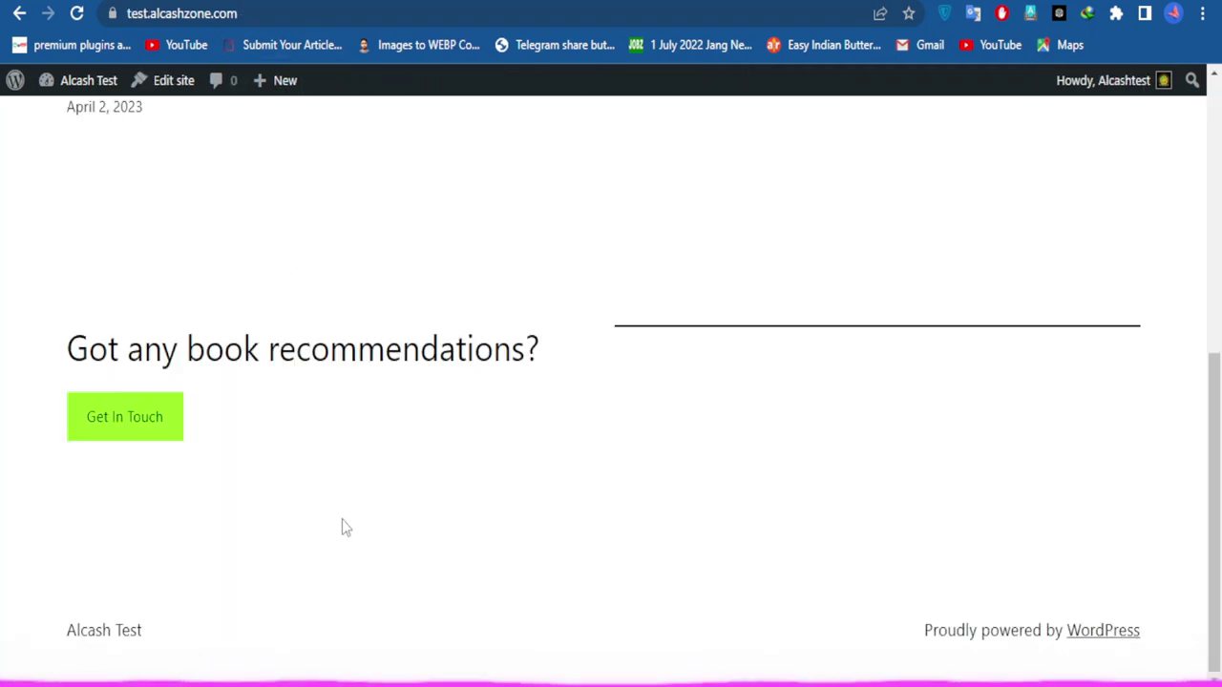
# Look over the Alcash Test homepage and compare it with the Alcash Zone homepage.
pyautogui.scroll(15, 573, 429)
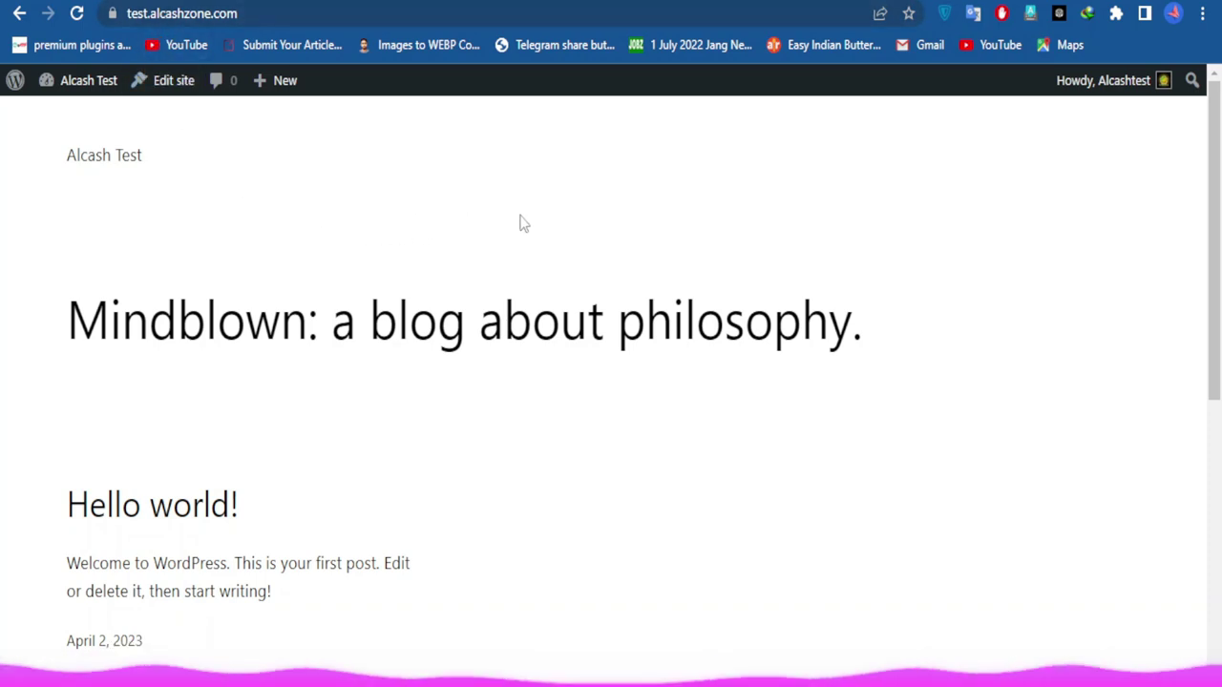
pyautogui.scroll(-10, 354, 417)
pyautogui.scroll(10, 420, 423)
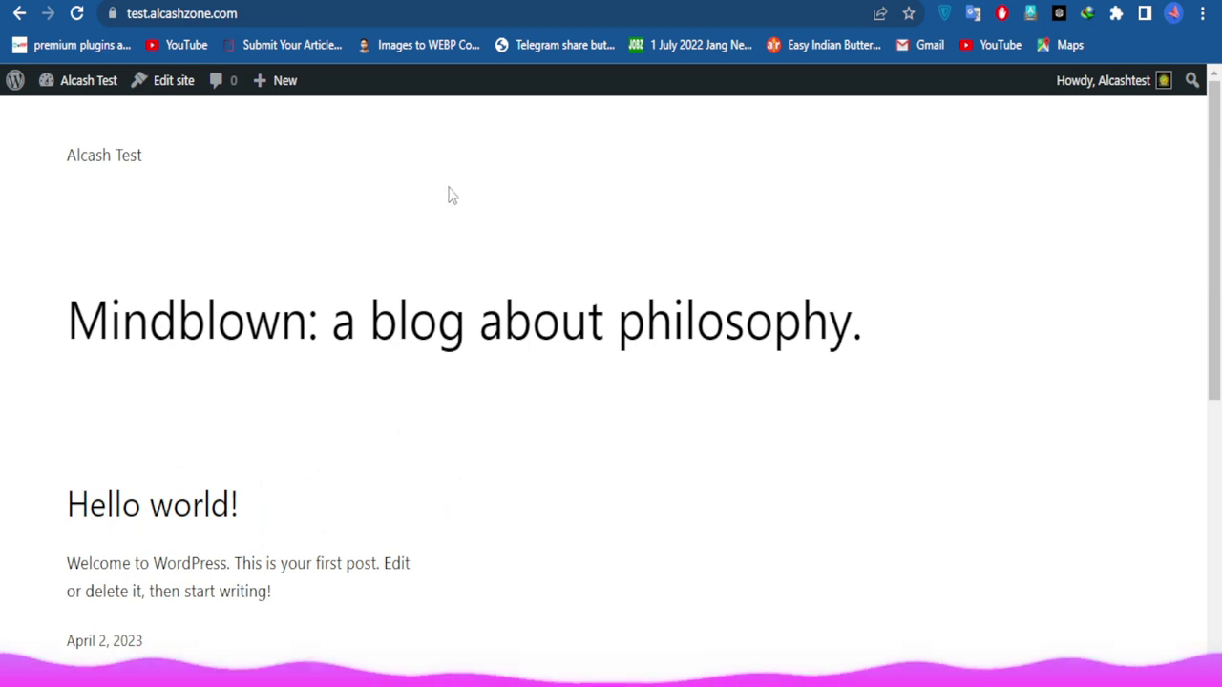
pyautogui.click(418, 5)
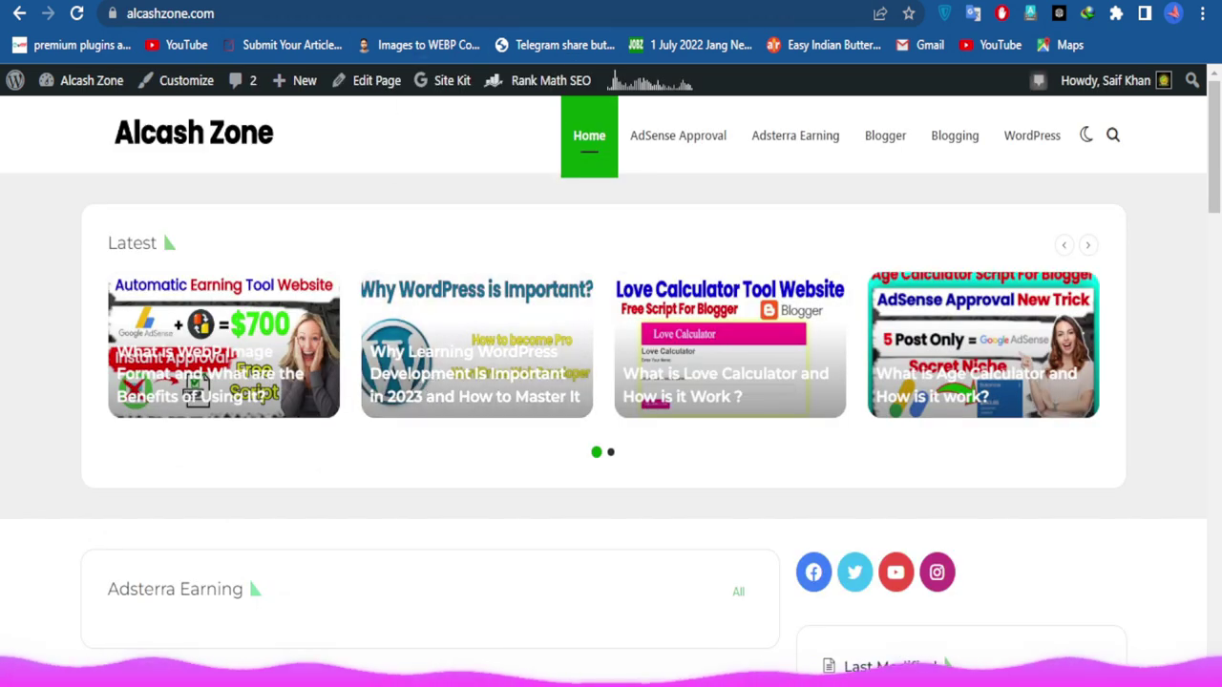
pyautogui.click(418, 5)
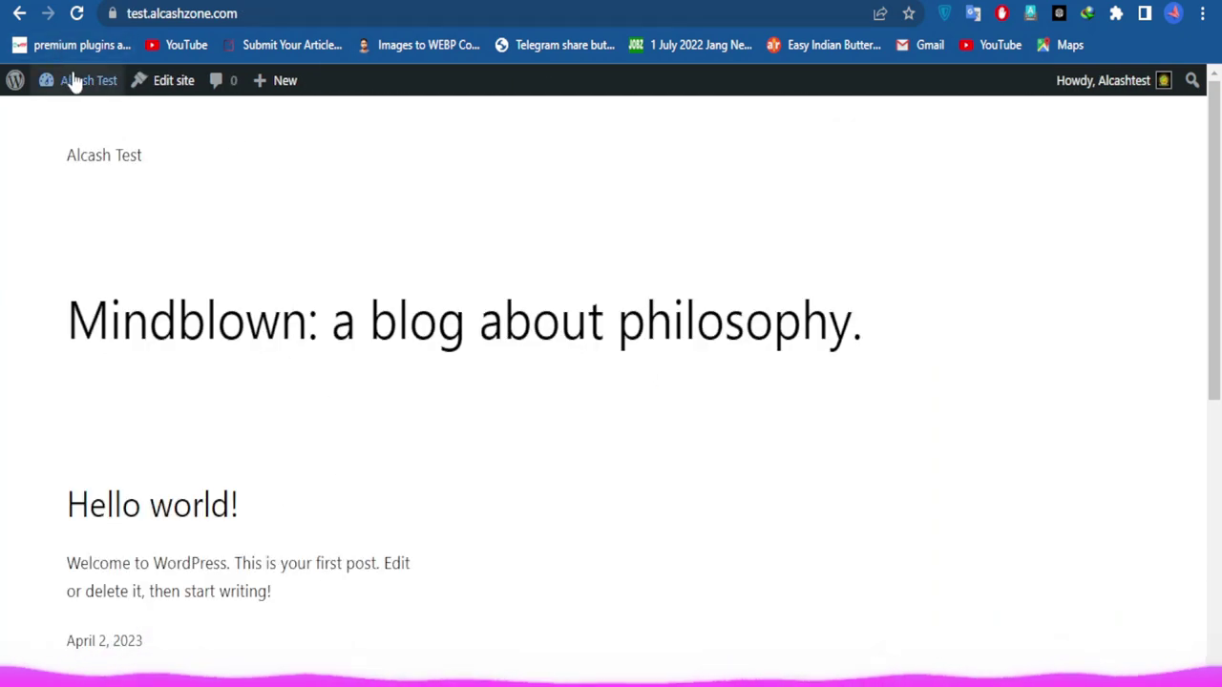
# Open the Alcash Test admin dashboard and check its list of installed plugins.
pyautogui.click(88, 81)
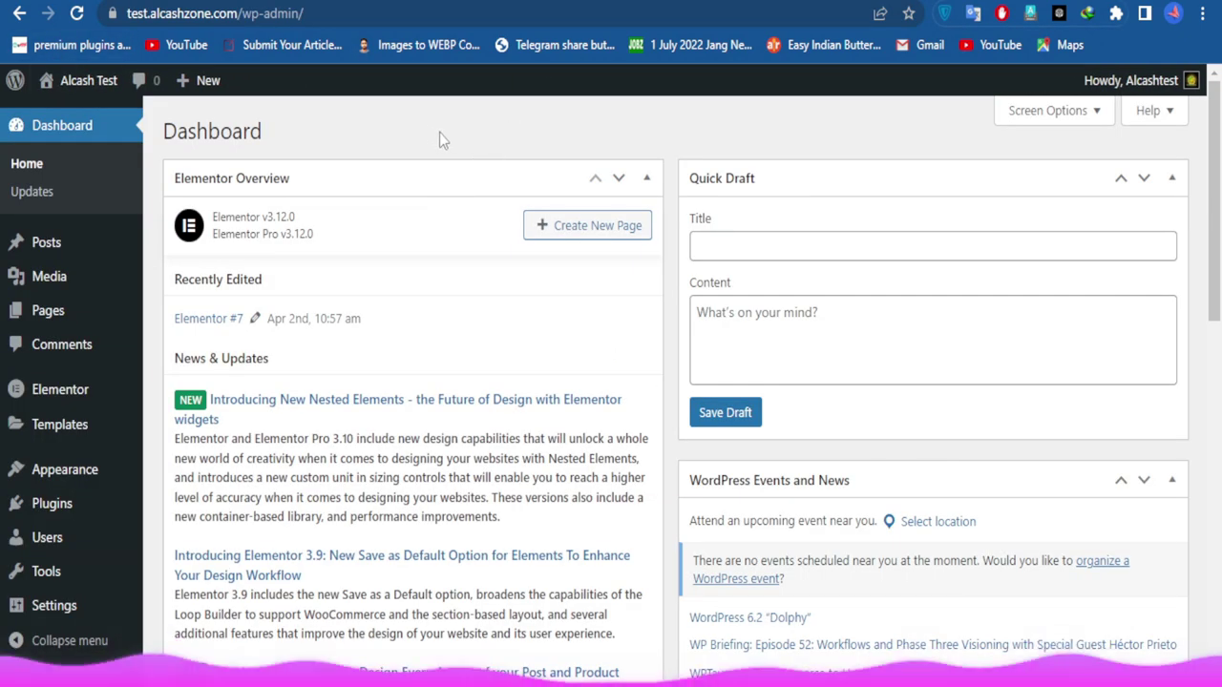
pyautogui.moveTo(41, 551)
pyautogui.click(48, 506)
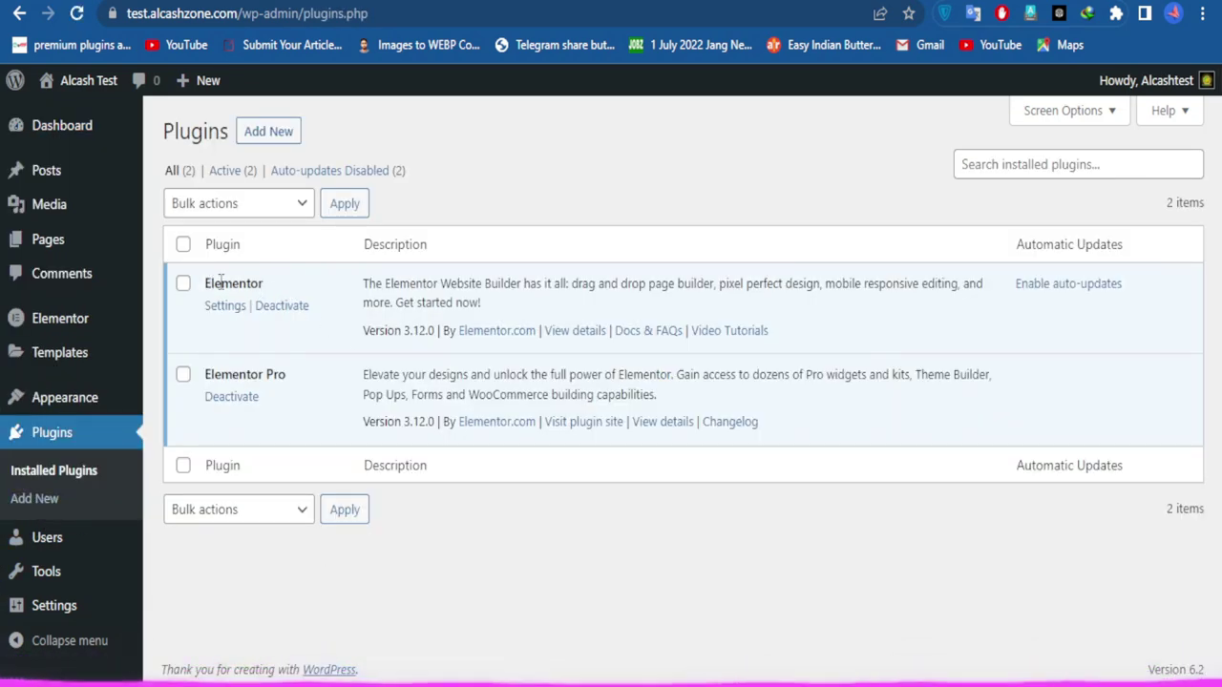
# Search the plugin directory for "elementor" and check the Elementor Website Builder entry.
pyautogui.click(271, 134)
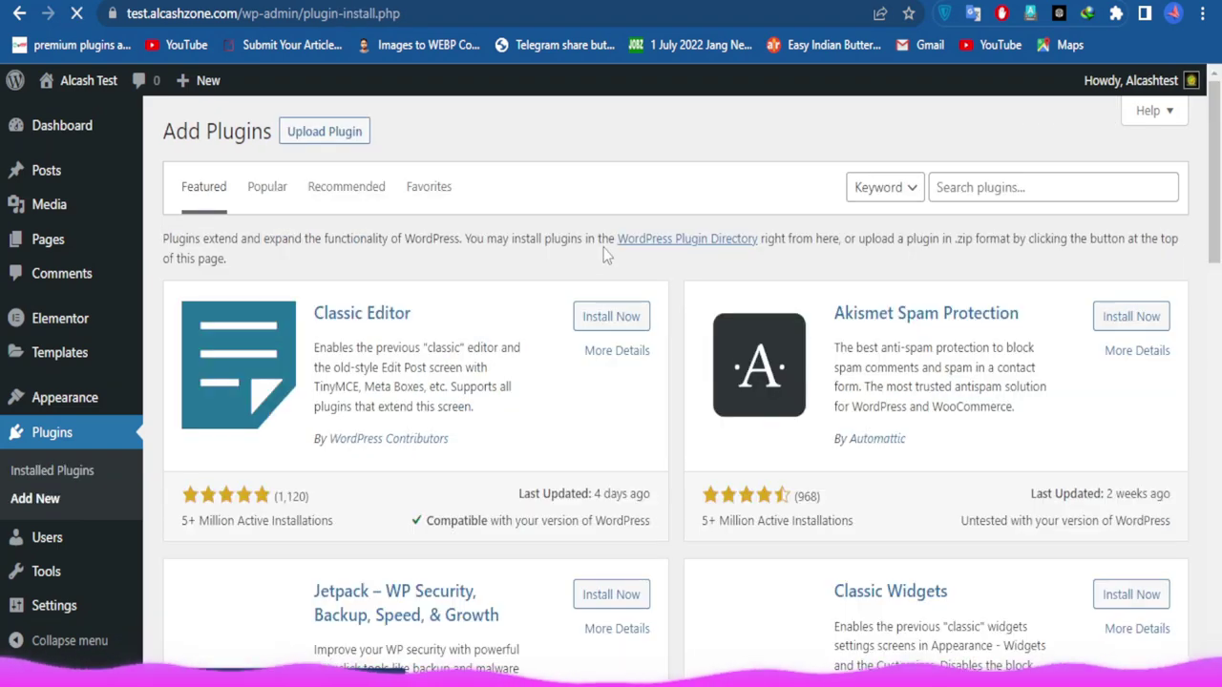
pyautogui.click(997, 187)
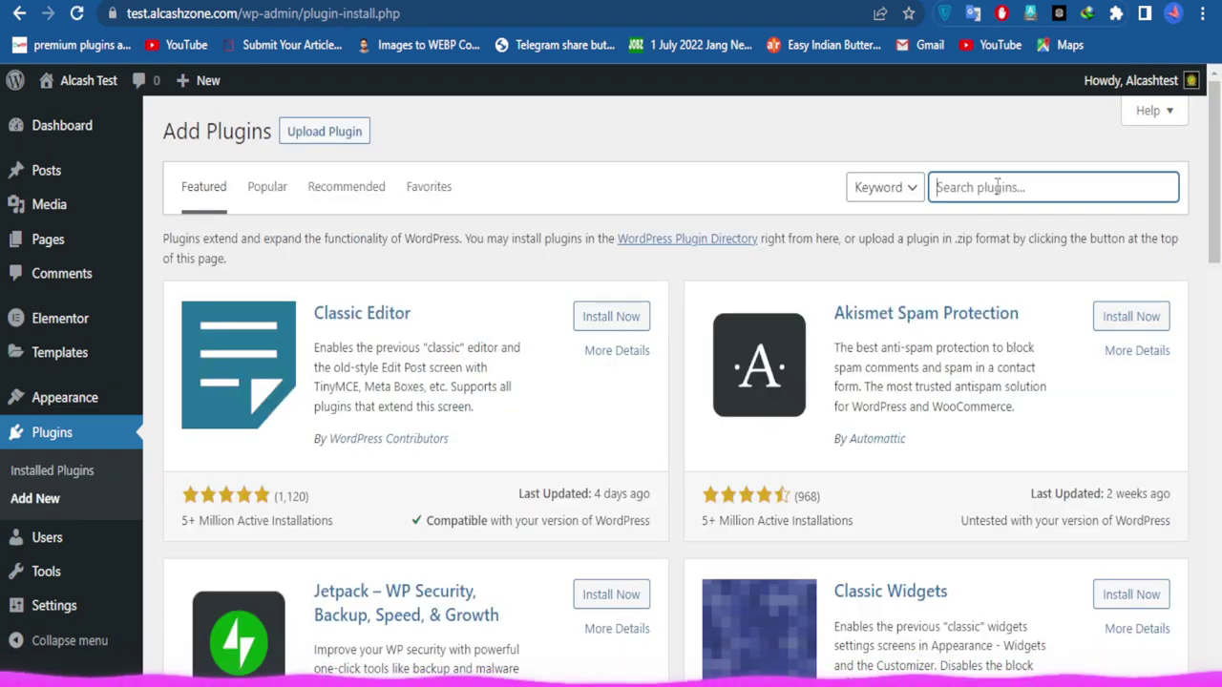
pyautogui.write('elementor')
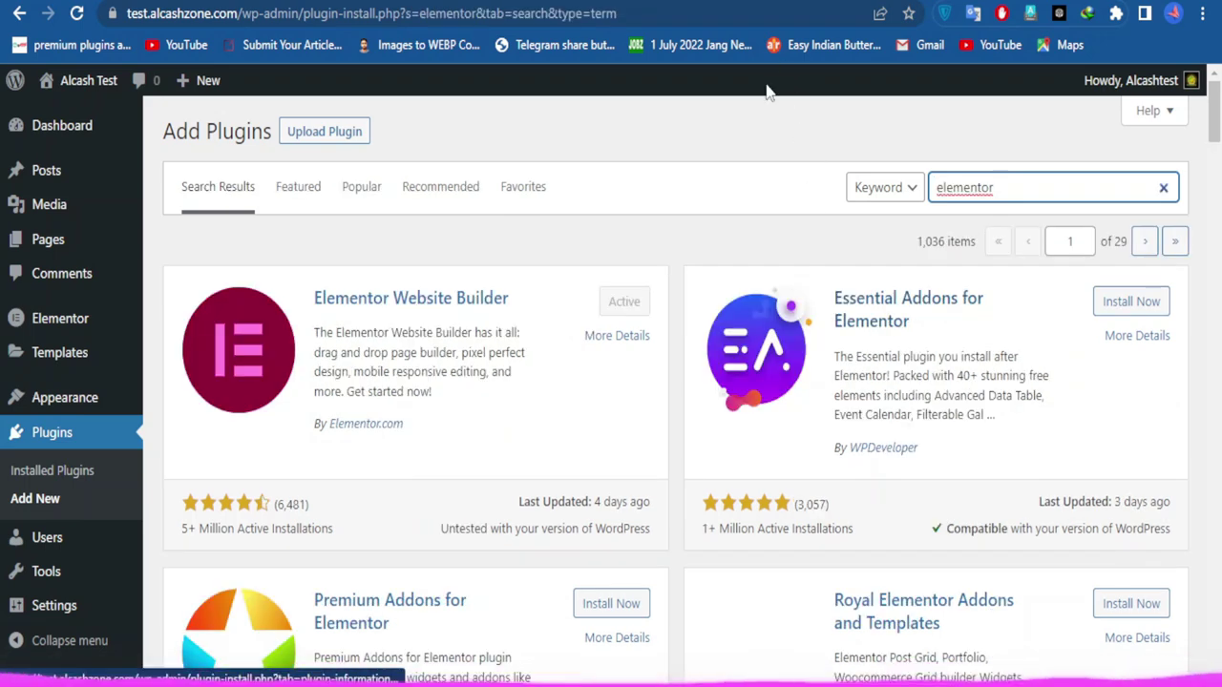
pyautogui.moveTo(310, 303); pyautogui.dragTo(485, 304)
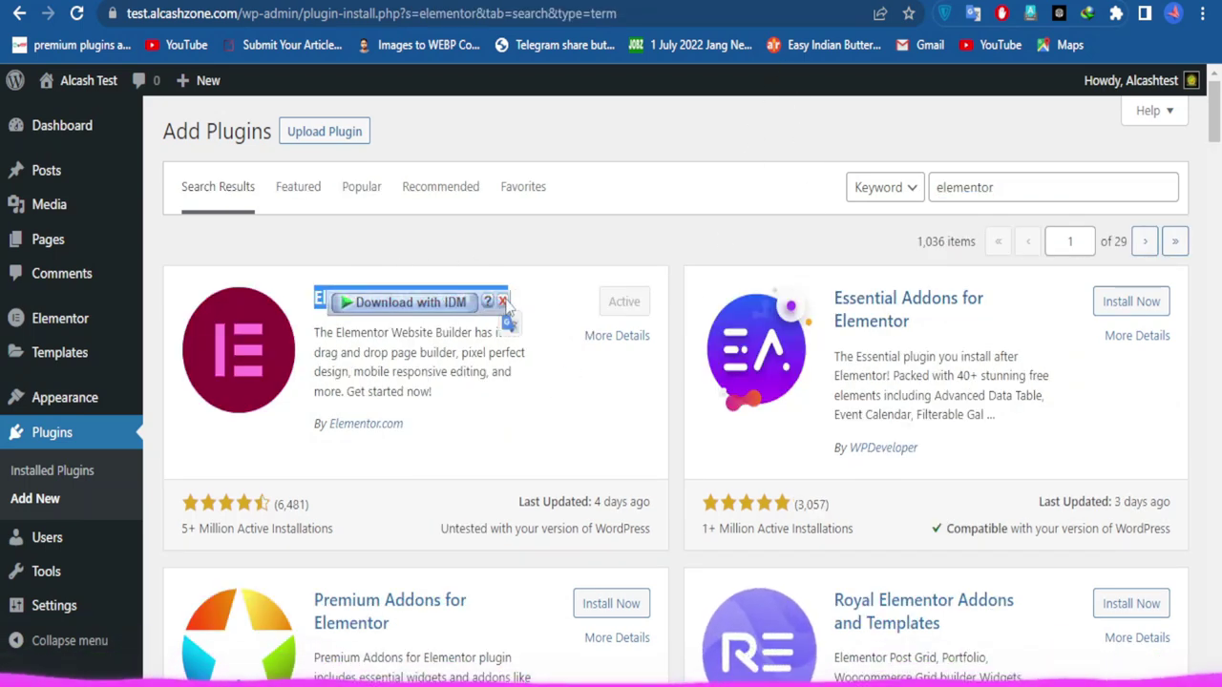
pyautogui.click(588, 132)
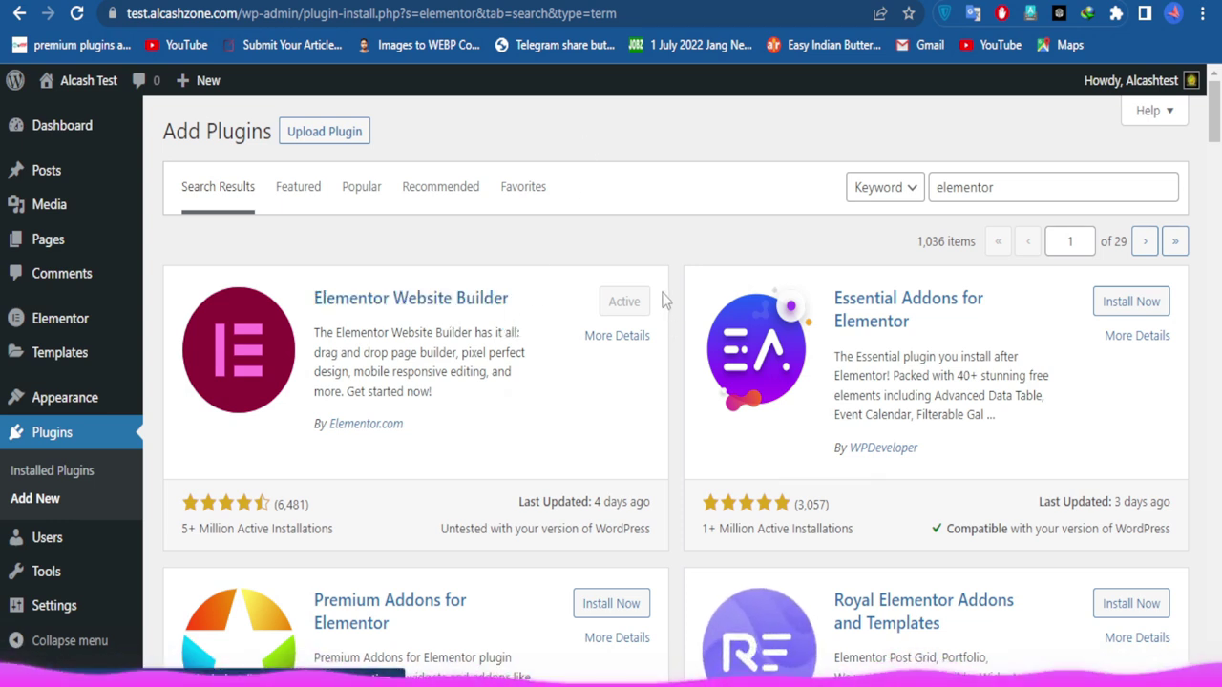
# Add a new page to the Alcash Test site with the title "Webp Converter".
pyautogui.click(55, 245)
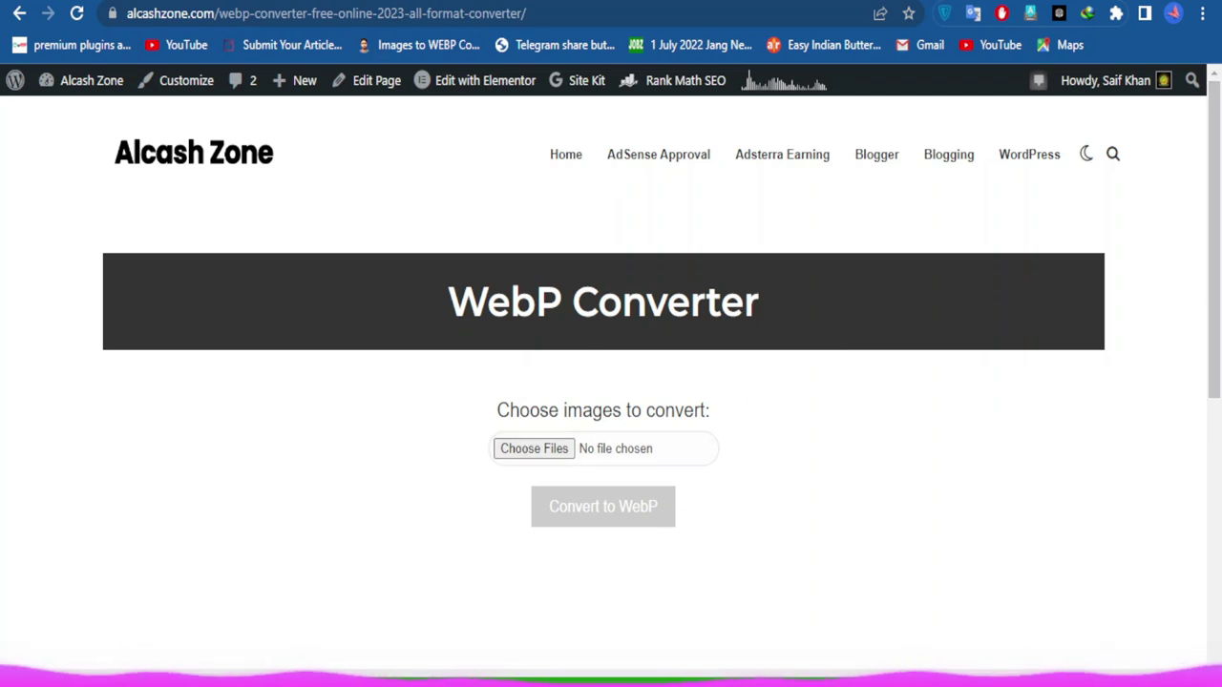
pyautogui.click(19, 13)
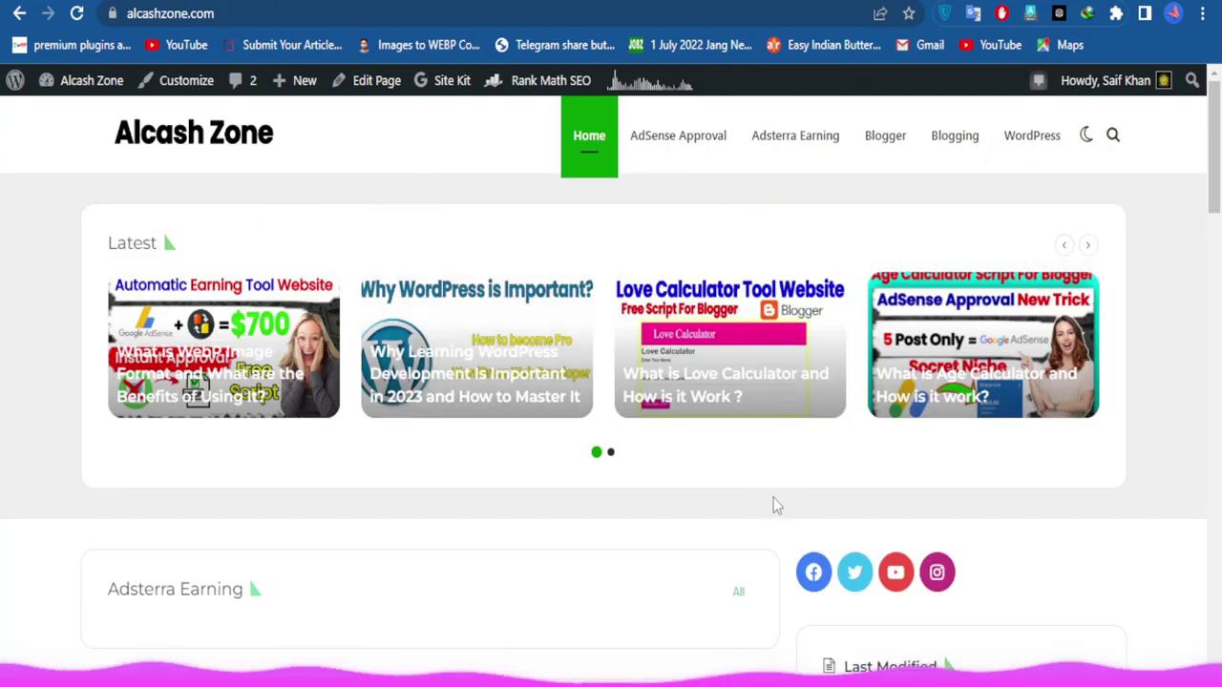
pyautogui.click(429, 45)
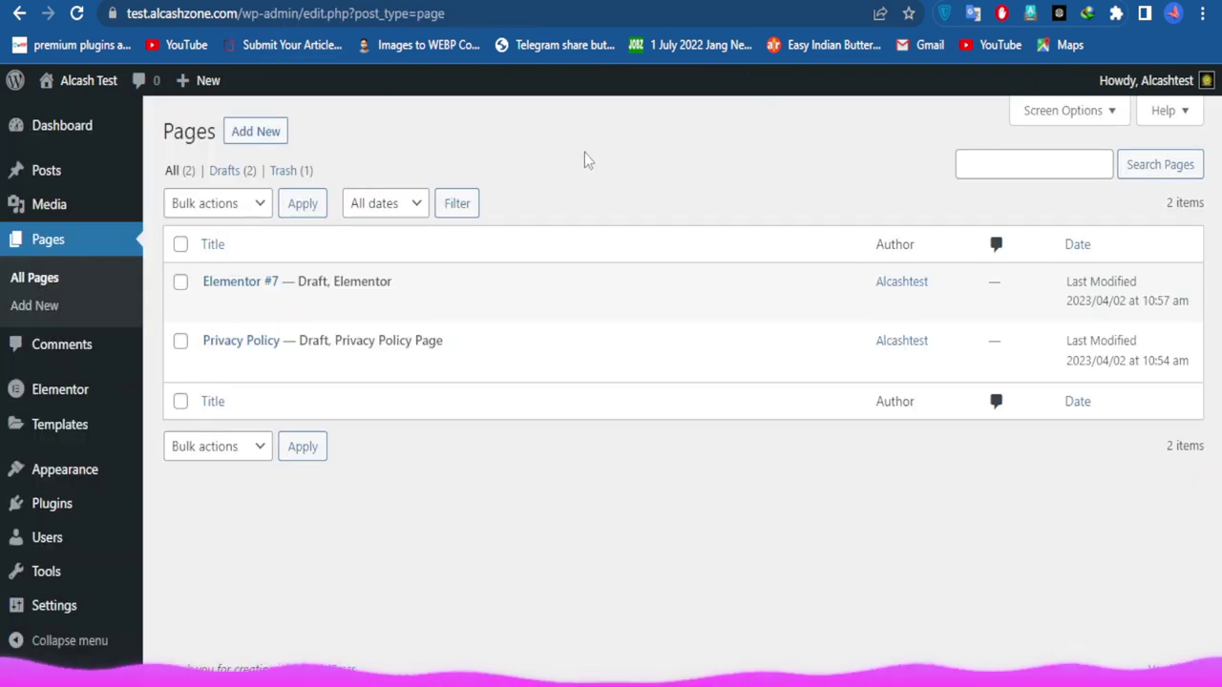
pyautogui.click(271, 131)
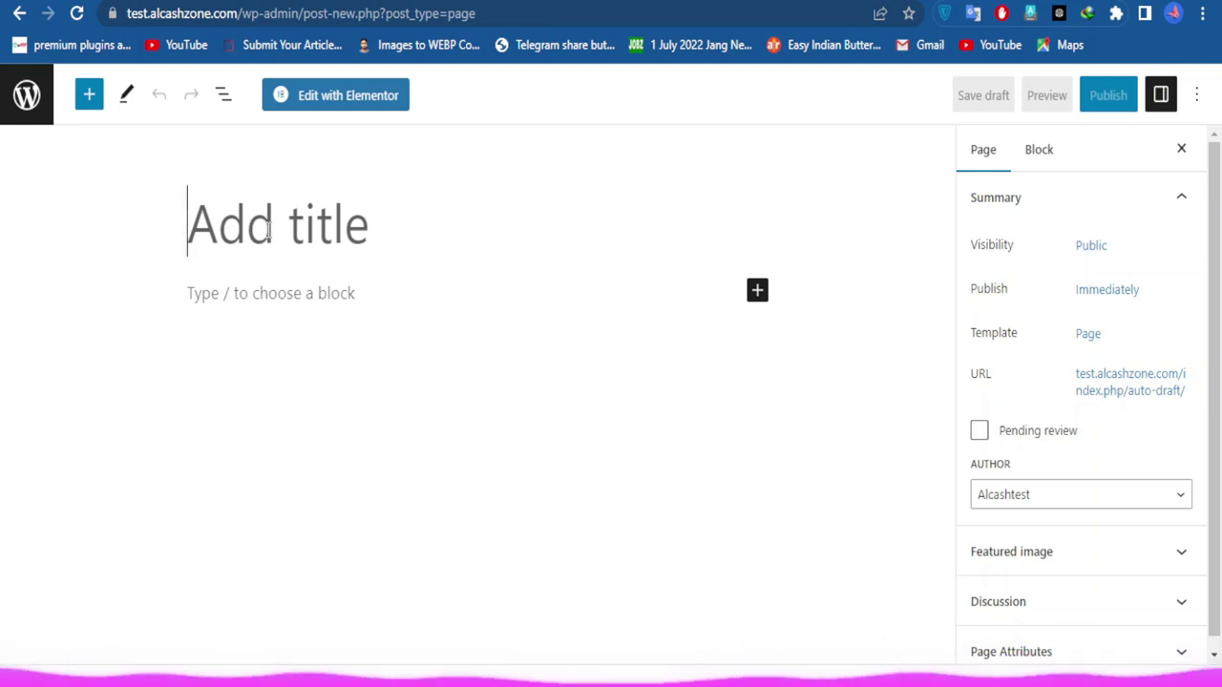
pyautogui.write('Webp Converter')
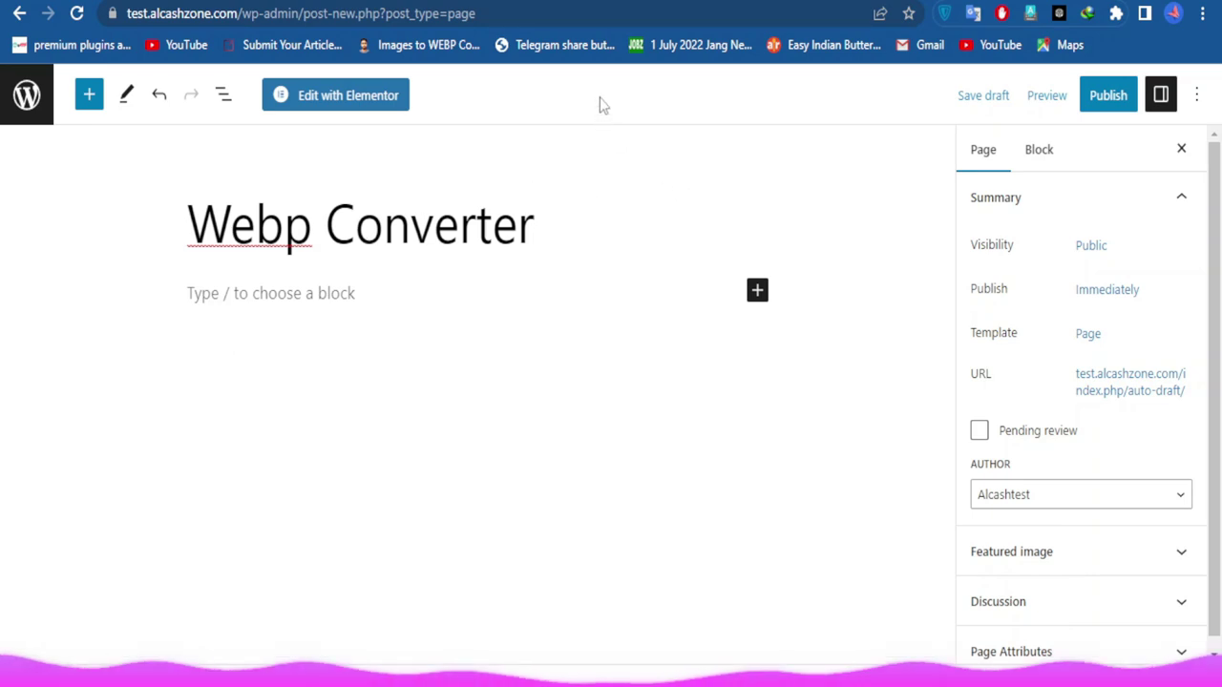
# Save the Webp Converter page as a draft and open it for editing in Elementor.
pyautogui.click(984, 100)
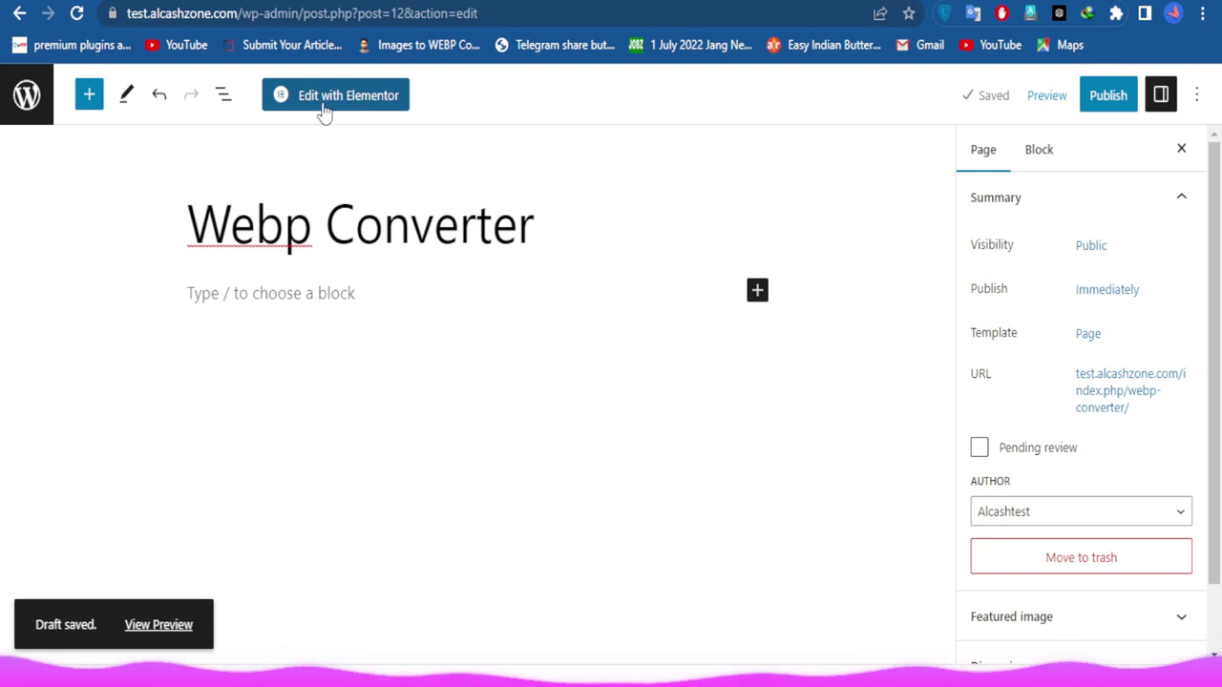
pyautogui.click(351, 96)
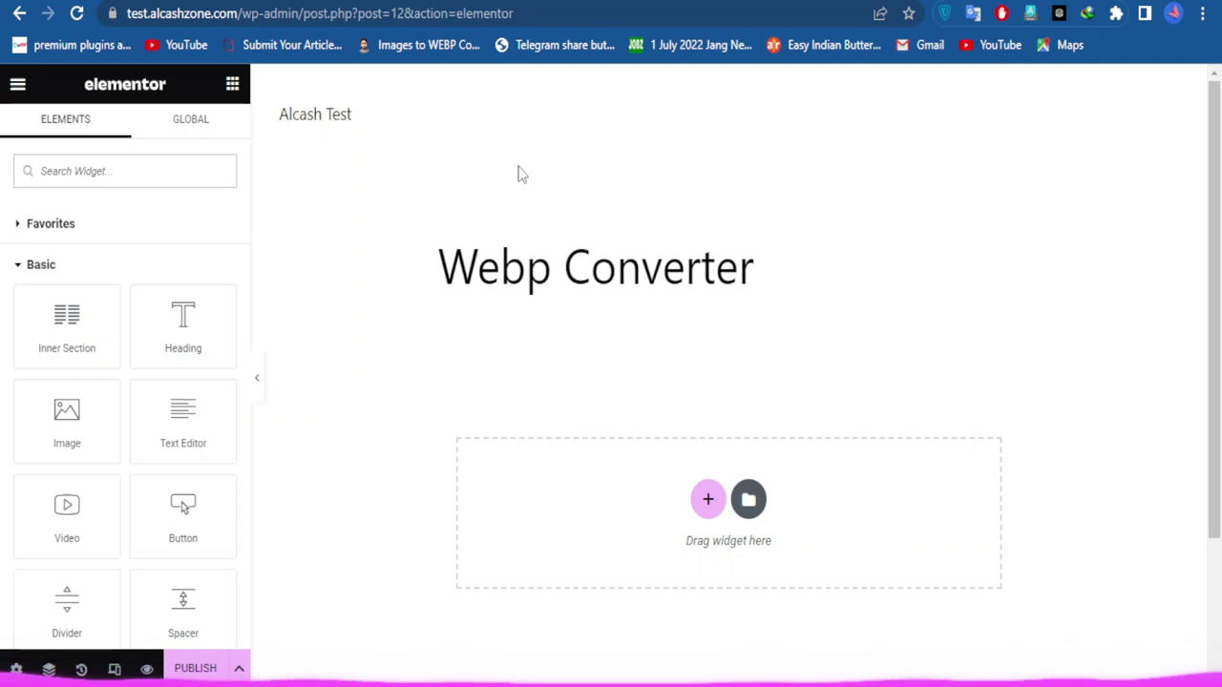
# Set the page layout of the Webp Converter page to Elementor Full Width.
pyautogui.scroll(-2, 595, 423)
pyautogui.scroll(2, 837, 414)
pyautogui.scroll(-2, 760, 502)
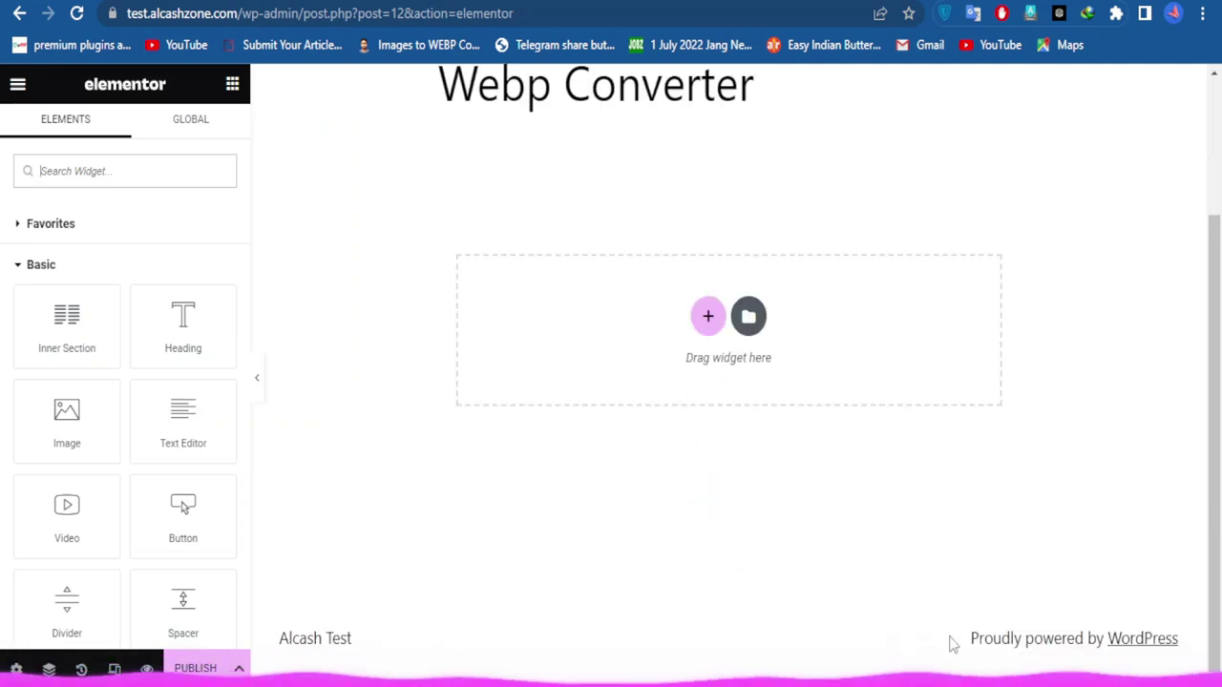
pyautogui.scroll(2, 1012, 620)
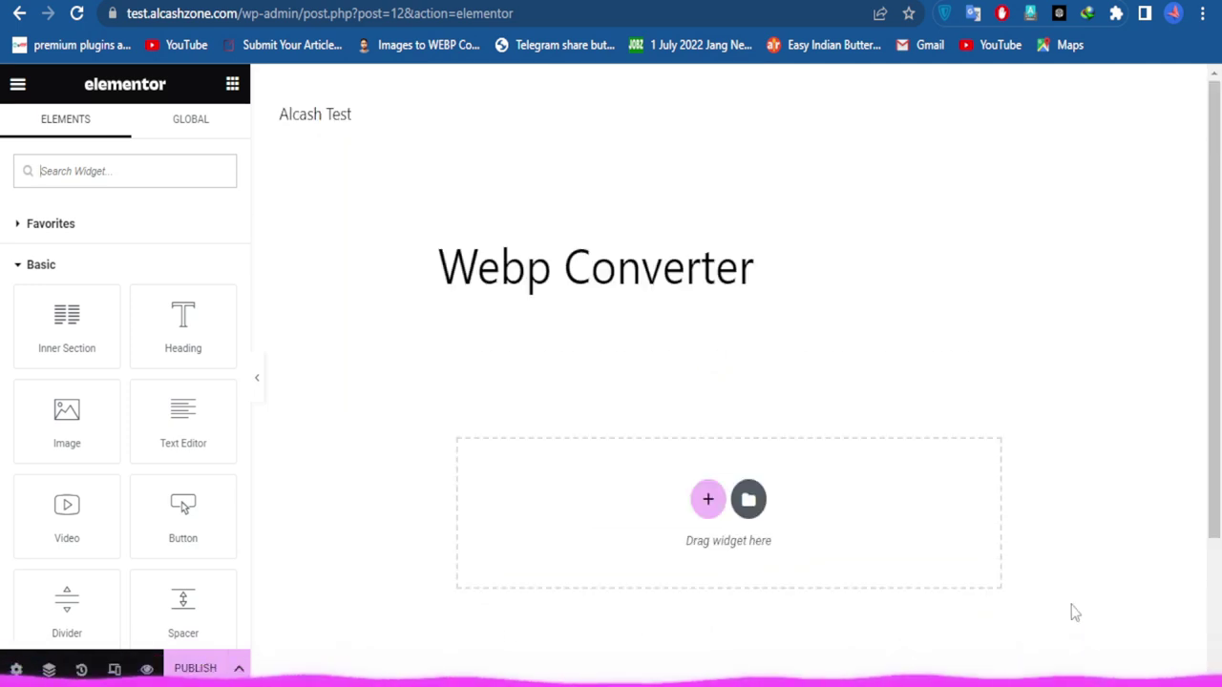
pyautogui.scroll(-2, 611, 361)
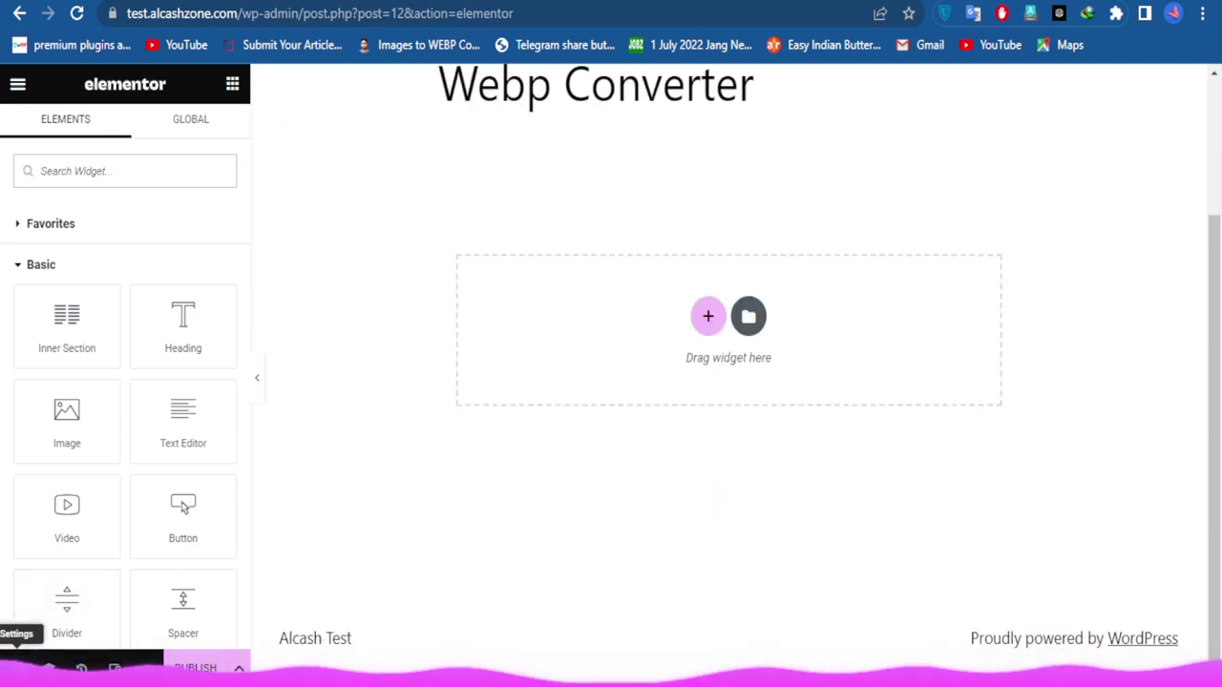
pyautogui.click(18, 669)
pyautogui.click(197, 548)
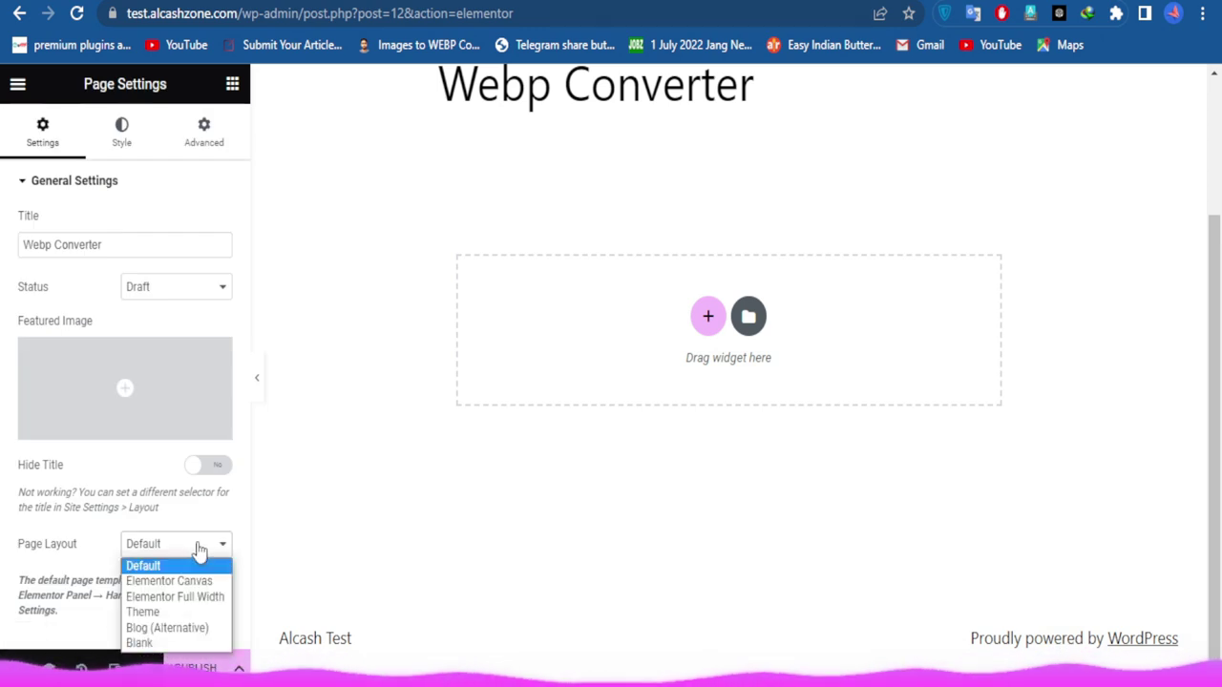
pyautogui.click(165, 599)
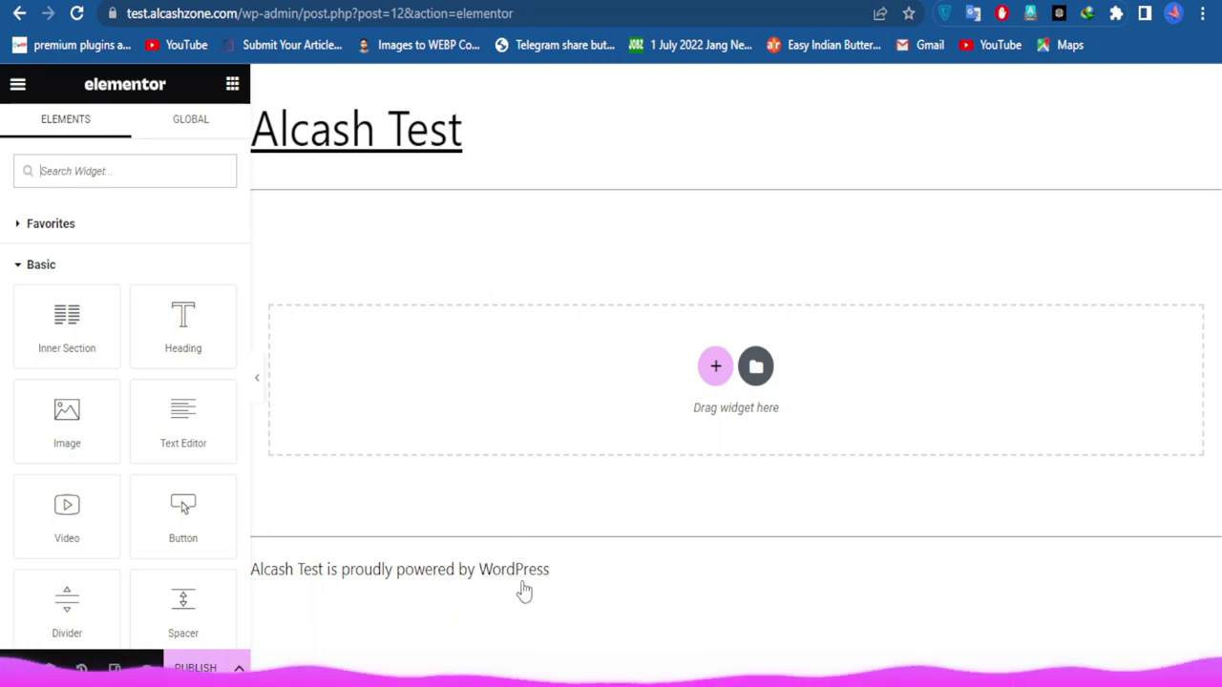
# Set the page layout of the Webp Converter page to Elementor Canvas.
pyautogui.click(17, 667)
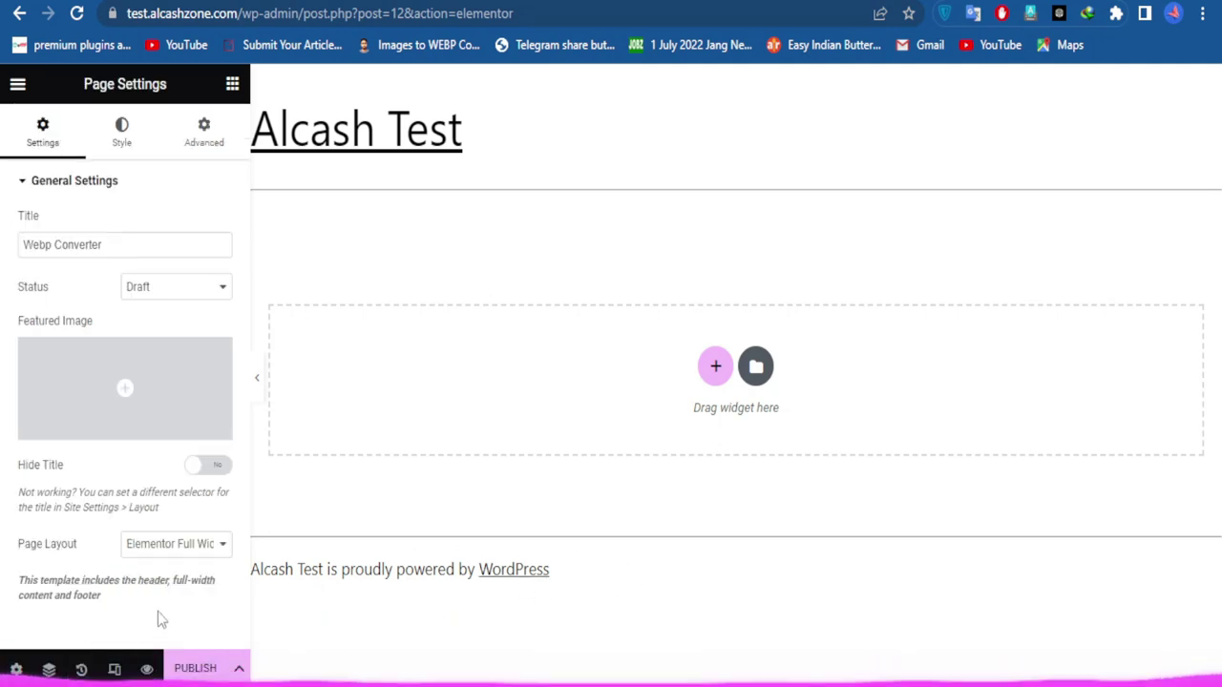
pyautogui.click(191, 545)
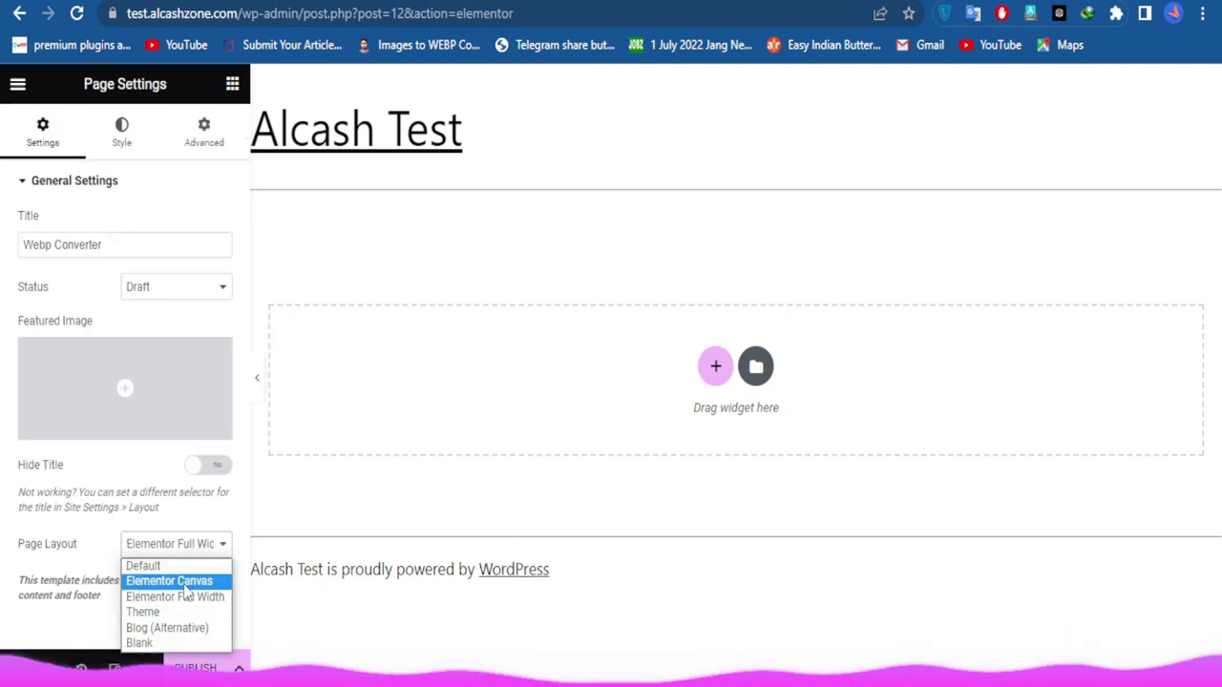
pyautogui.click(170, 581)
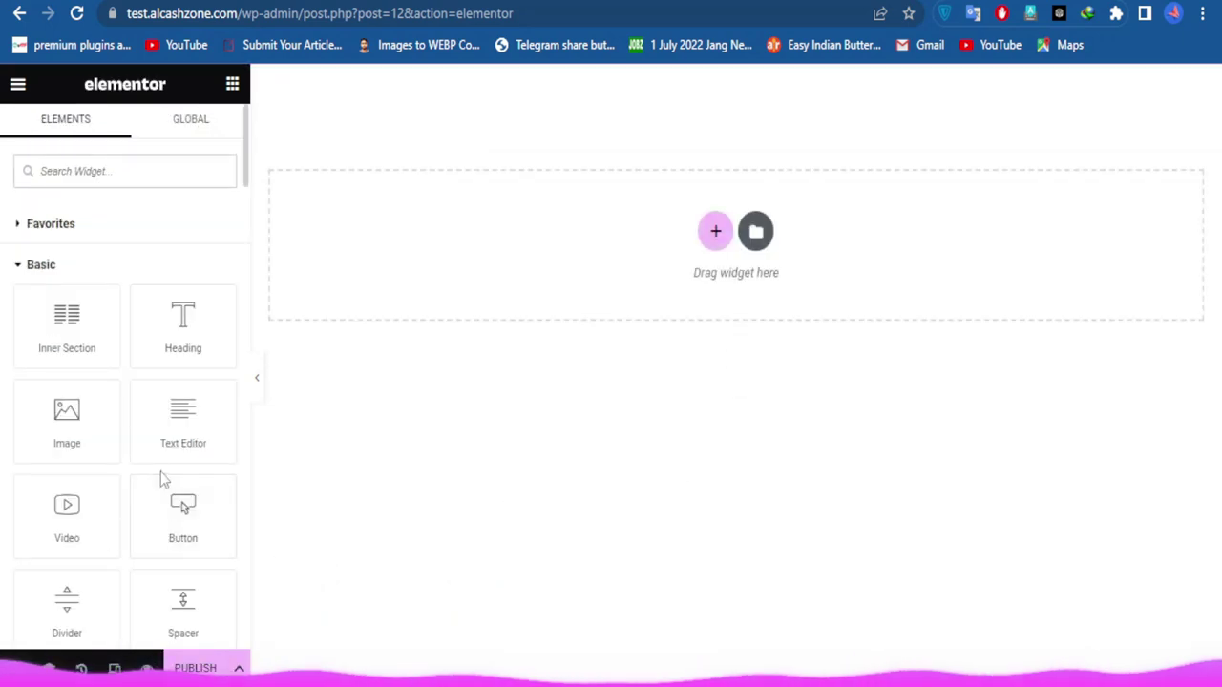
# Add a two-column section to the page and narrow its first column to about one fifth of the section width.
pyautogui.click(715, 231)
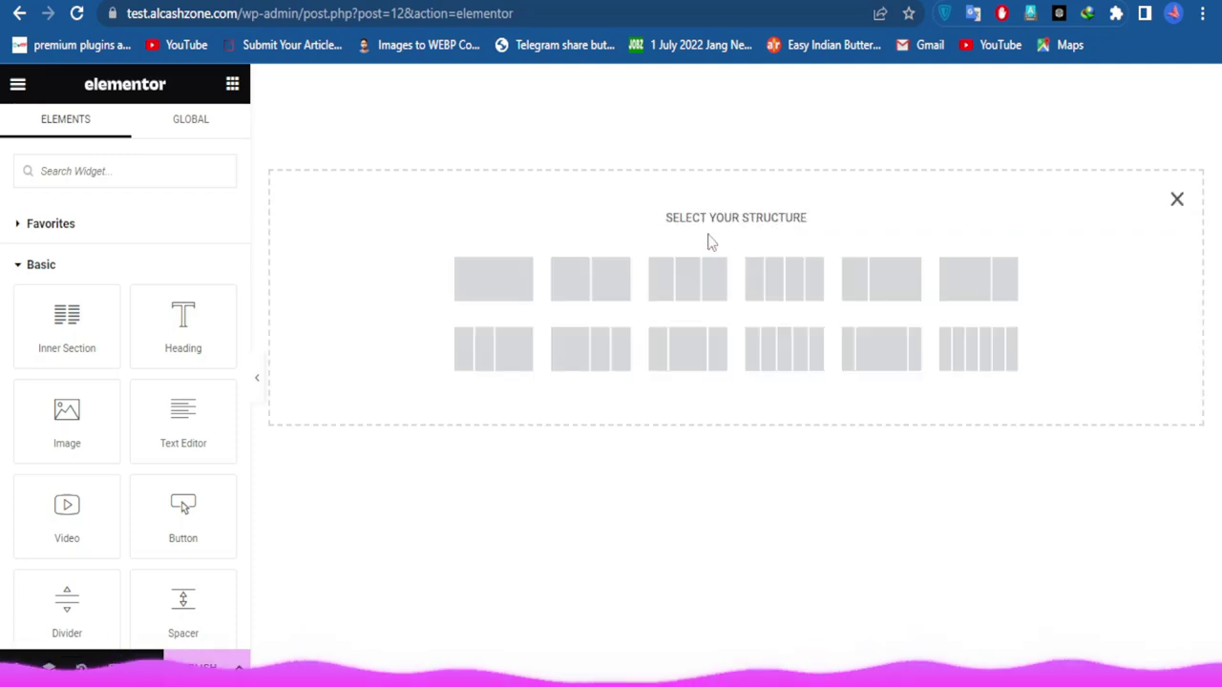
pyautogui.click(588, 297)
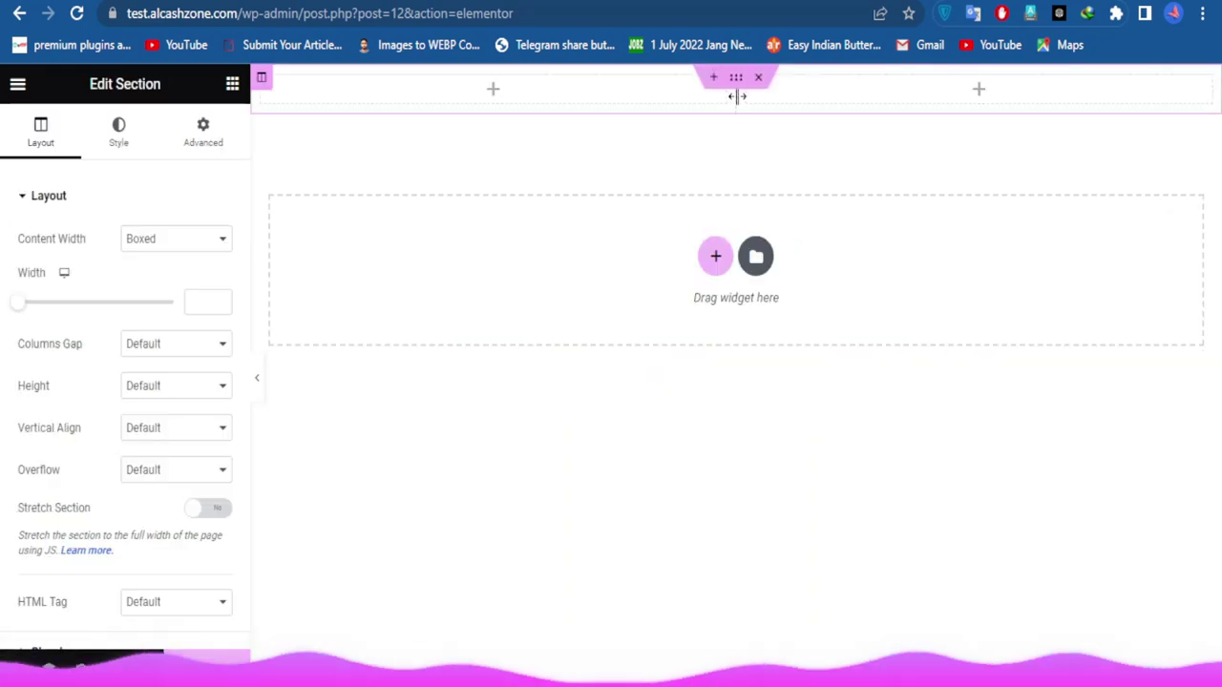
pyautogui.moveTo(738, 96); pyautogui.dragTo(432, 99)
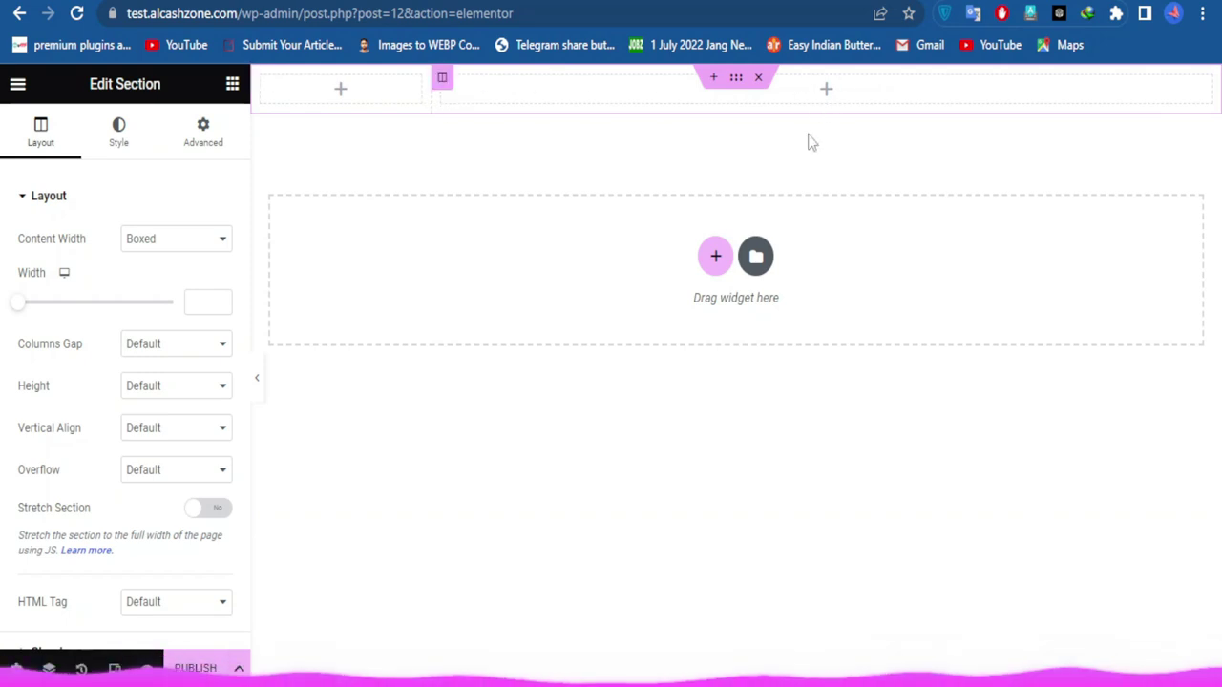
# Place a WordPress Menu widget in the wide second column of the section.
pyautogui.click(835, 99)
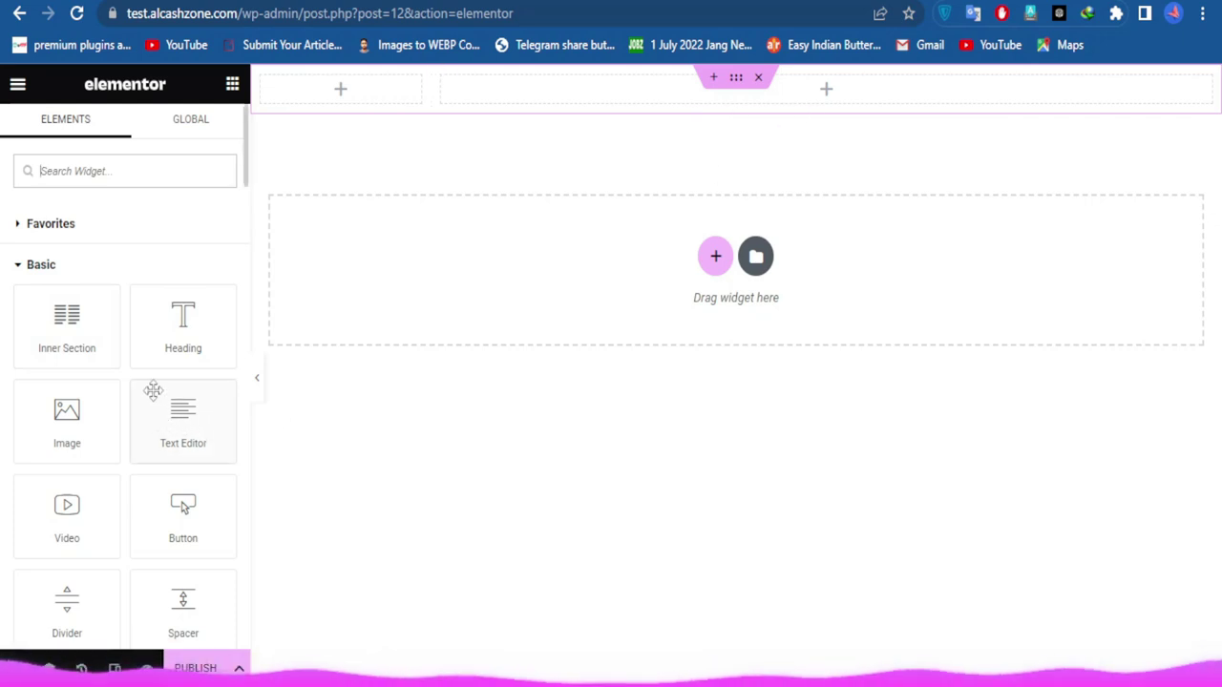
pyautogui.scroll(-3, 153, 392)
pyautogui.scroll(3, 152, 407)
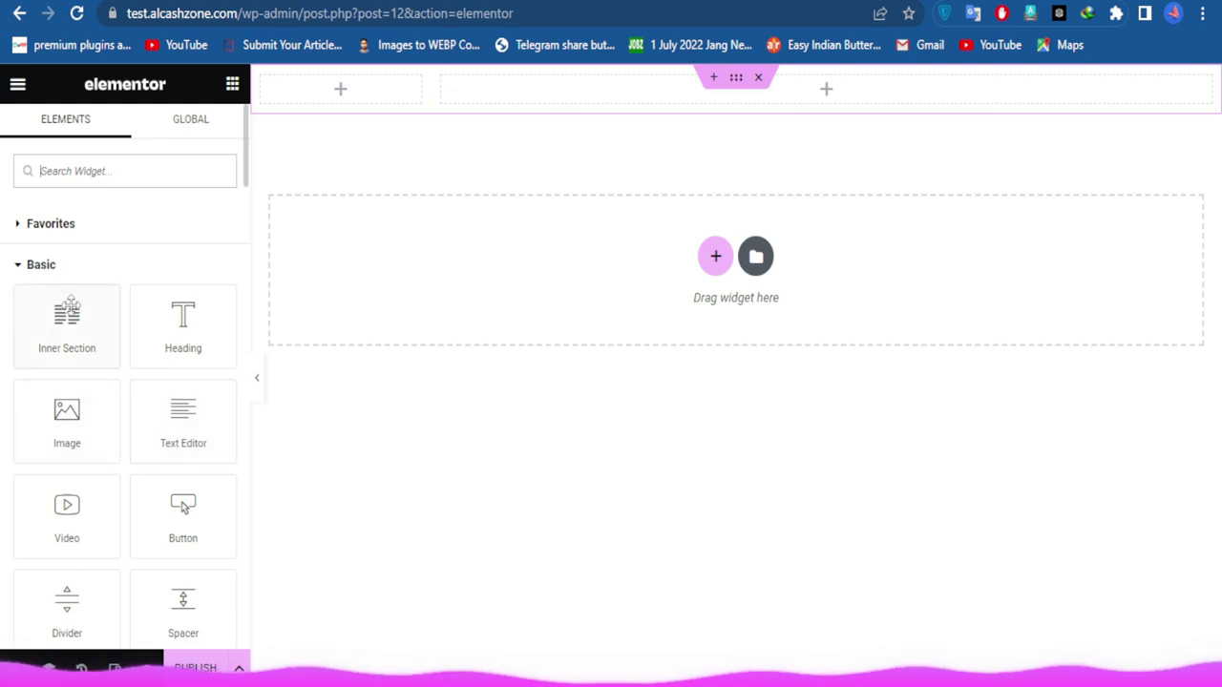
pyautogui.scroll(-6, 69, 297)
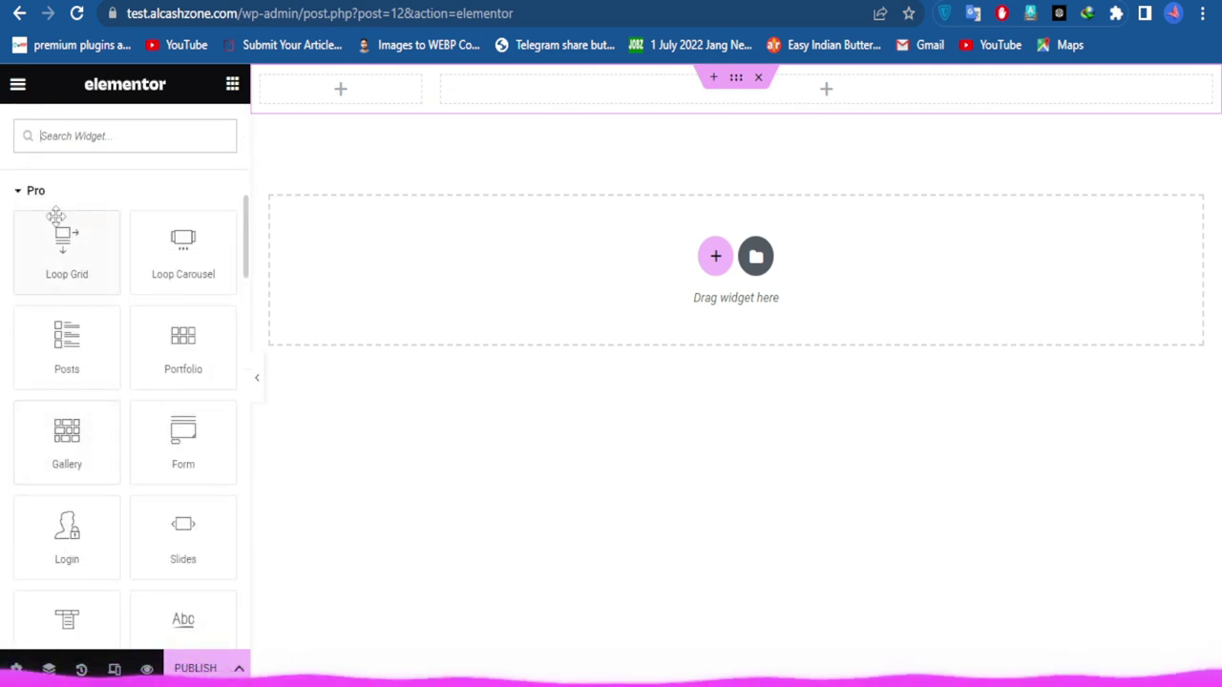
pyautogui.scroll(-2, 72, 516)
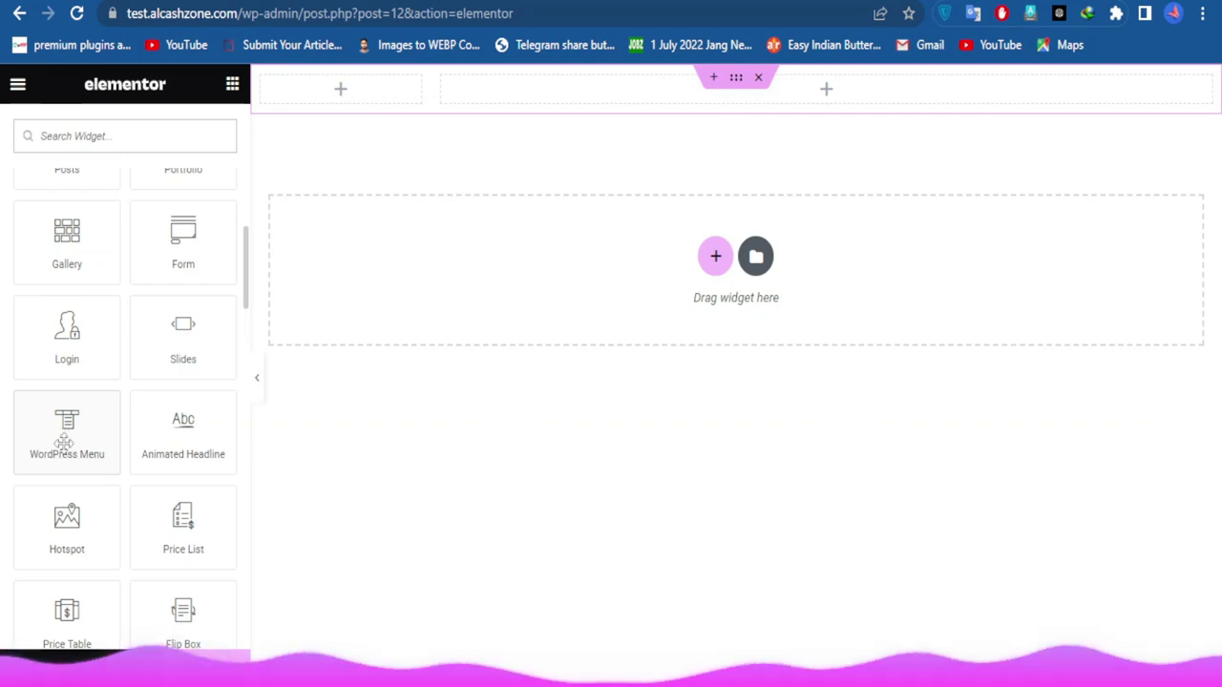
pyautogui.moveTo(90, 418); pyautogui.dragTo(809, 112)
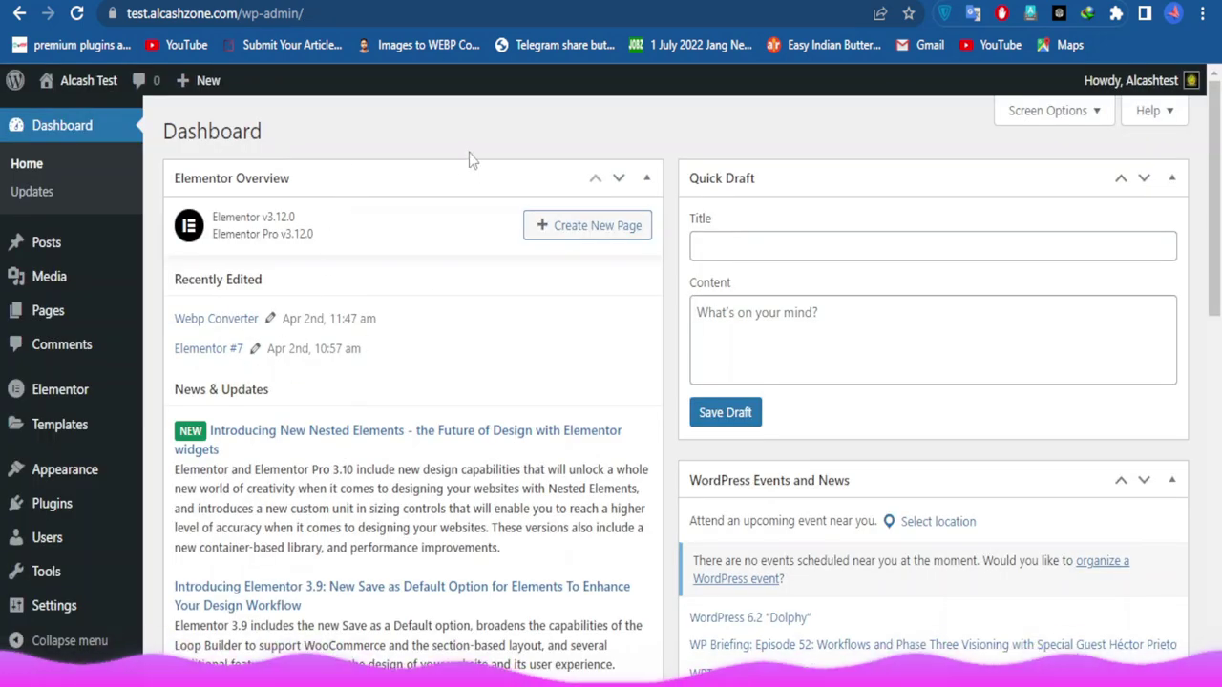
# Install the Hello Elementor theme from the popular themes on the Alcash Test site and activate it.
pyautogui.scroll(-3, 349, 221)
pyautogui.moveTo(46, 477)
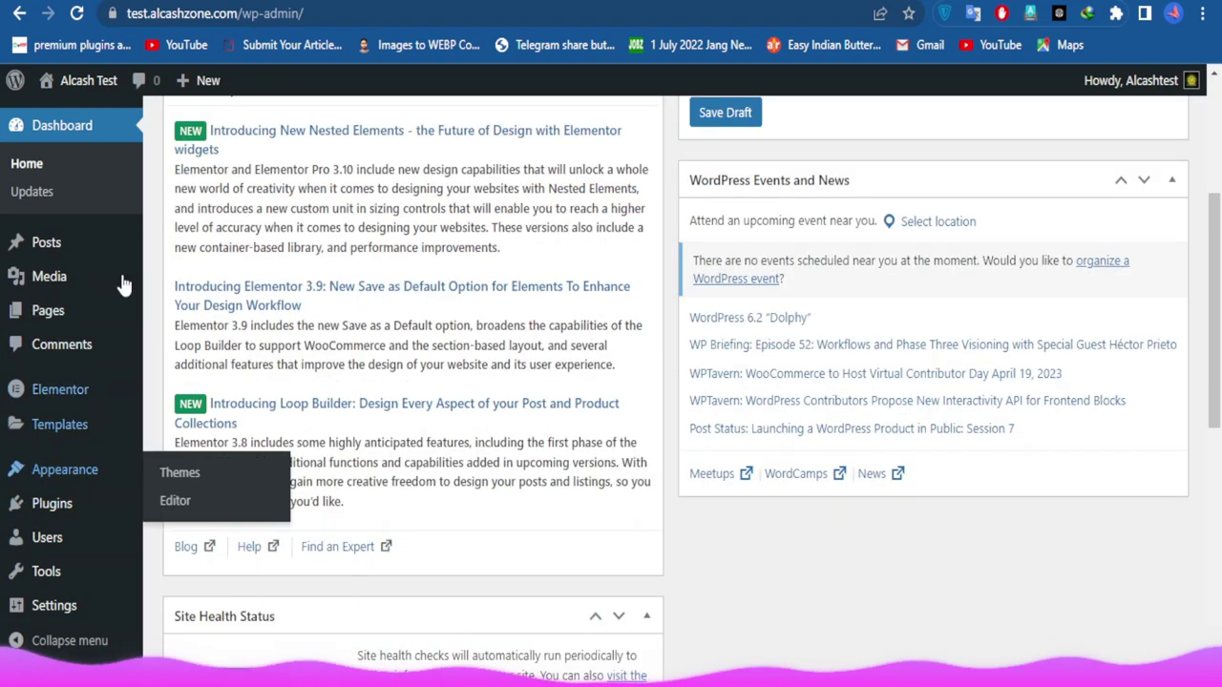
pyautogui.moveTo(48, 570)
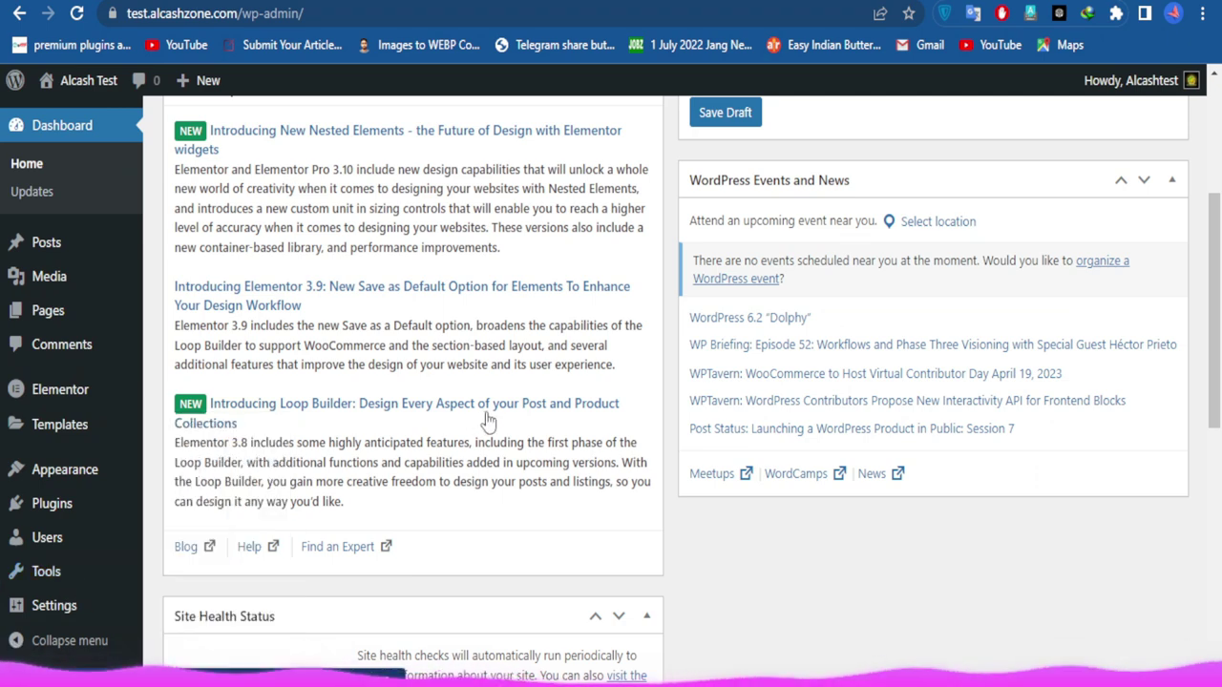
pyautogui.scroll(3, 364, 481)
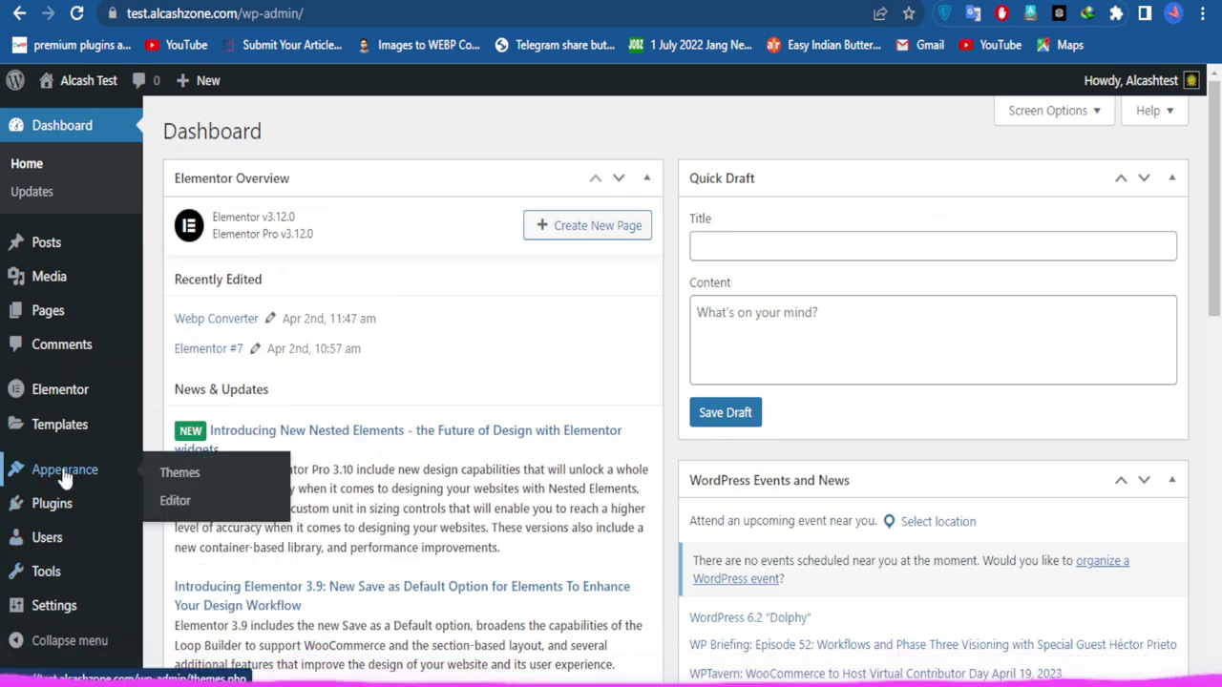
pyautogui.click(189, 472)
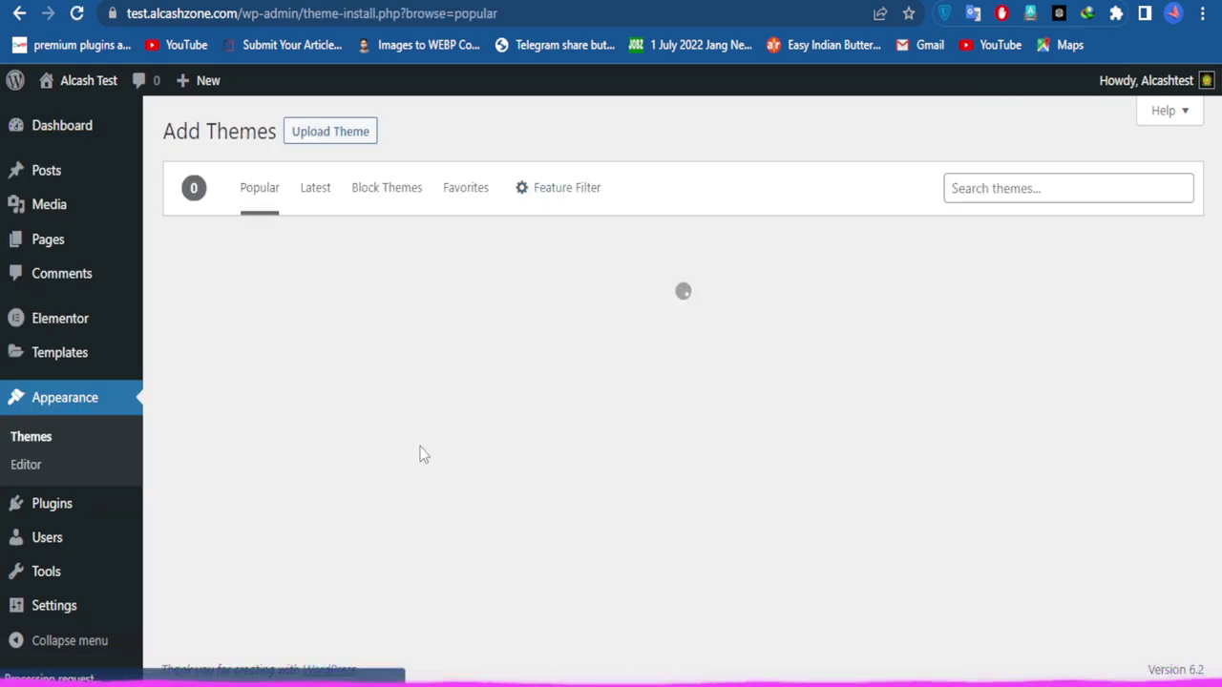
pyautogui.moveTo(1036, 330)
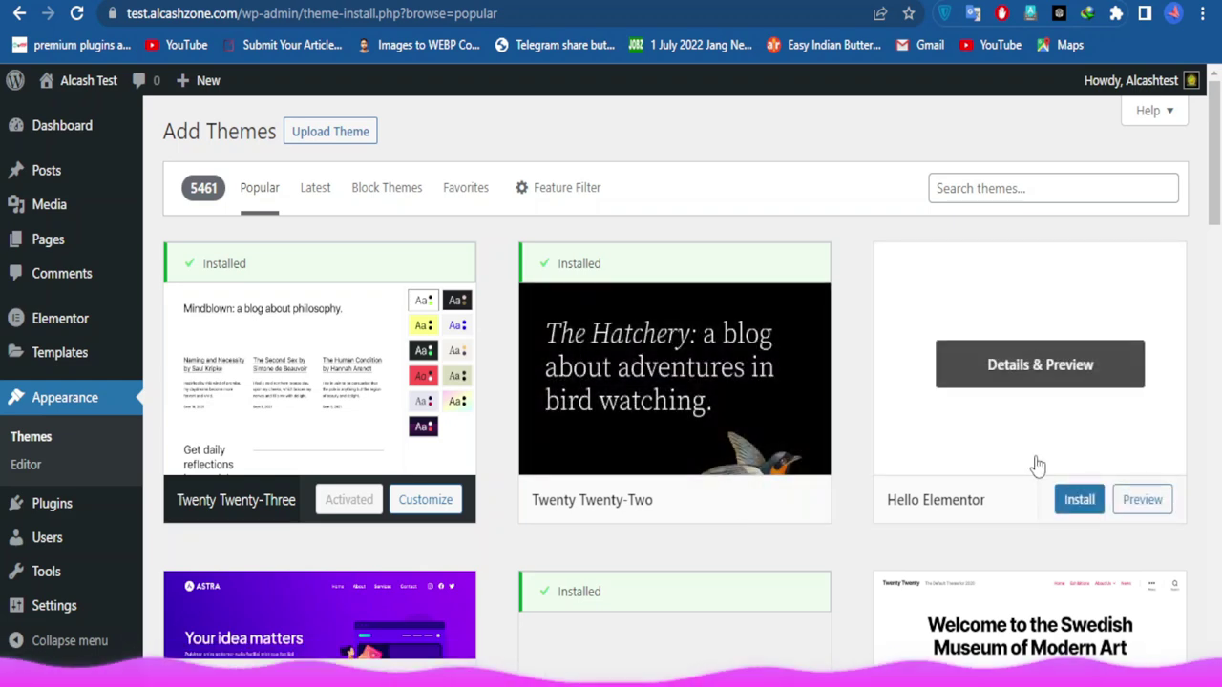
pyautogui.click(1079, 500)
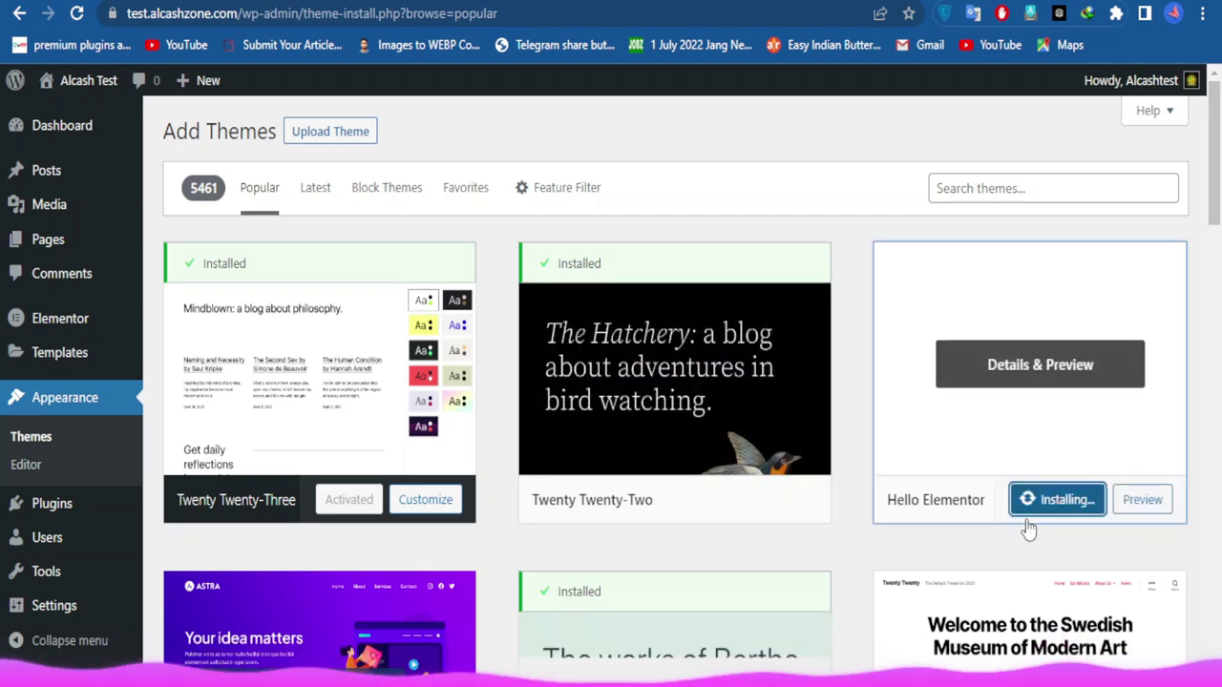
pyautogui.click(1060, 500)
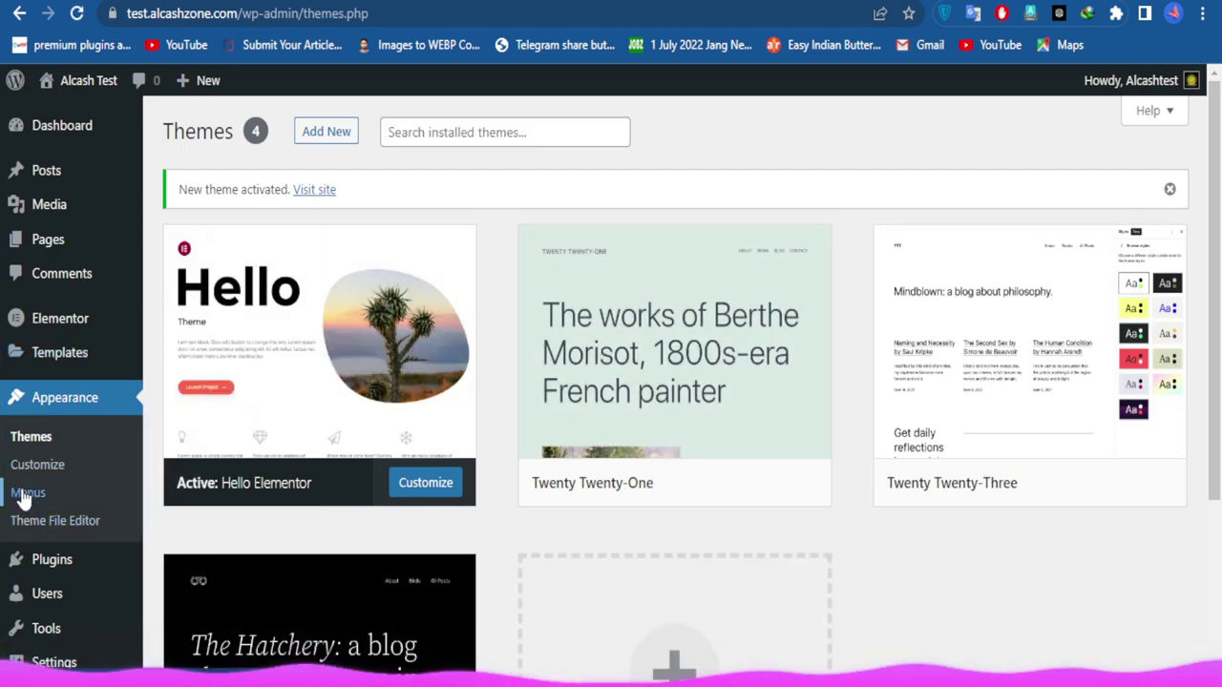
# Create a navigation menu named "Main menu" with Header as its display location.
pyautogui.click(28, 495)
pyautogui.click(639, 362)
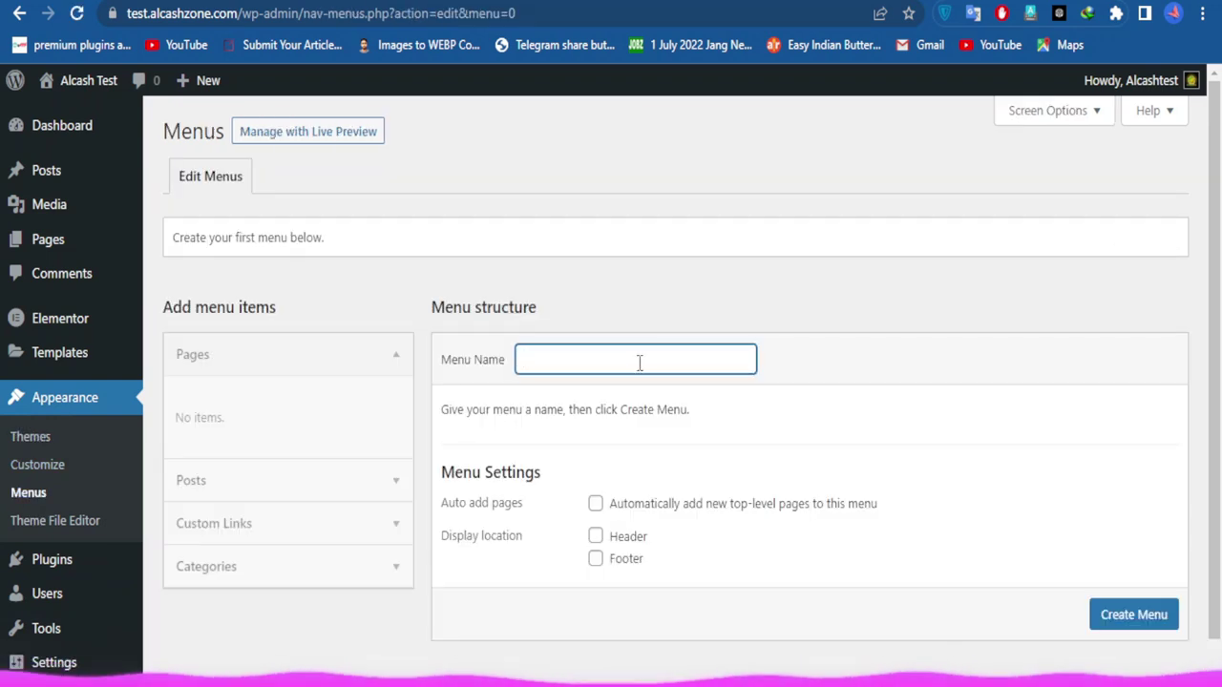
pyautogui.write('Main menu')
pyautogui.click(595, 536)
pyautogui.click(1131, 616)
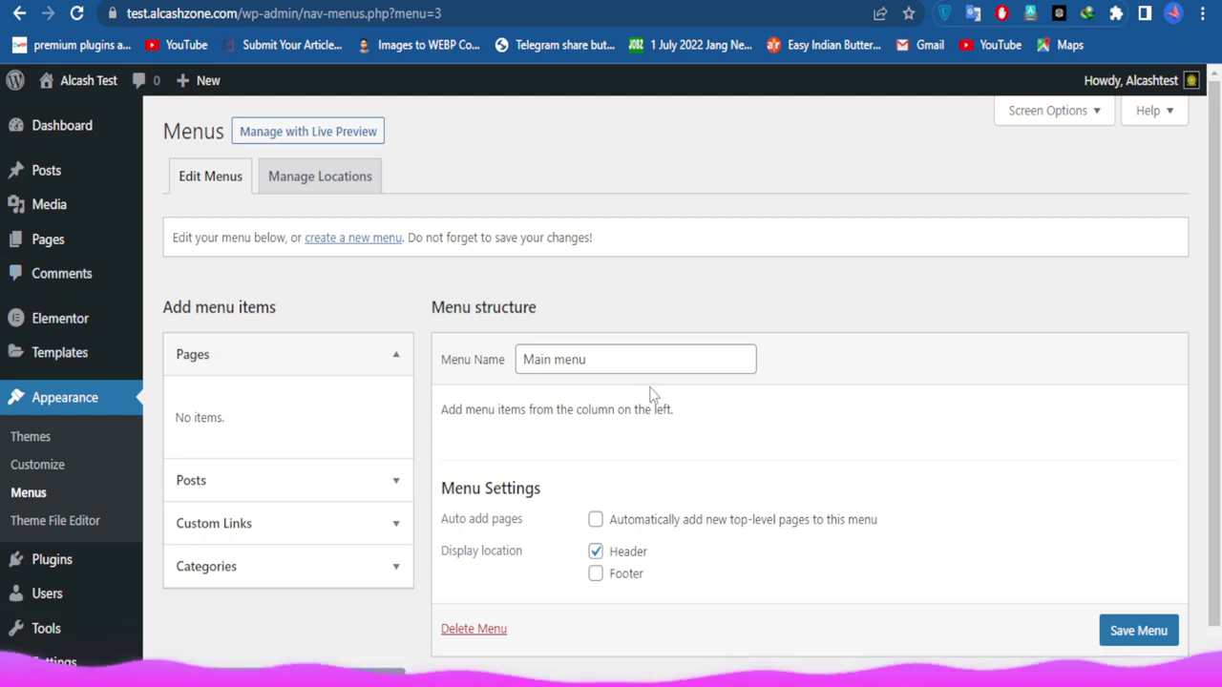
pyautogui.click(254, 524)
pyautogui.click(335, 505)
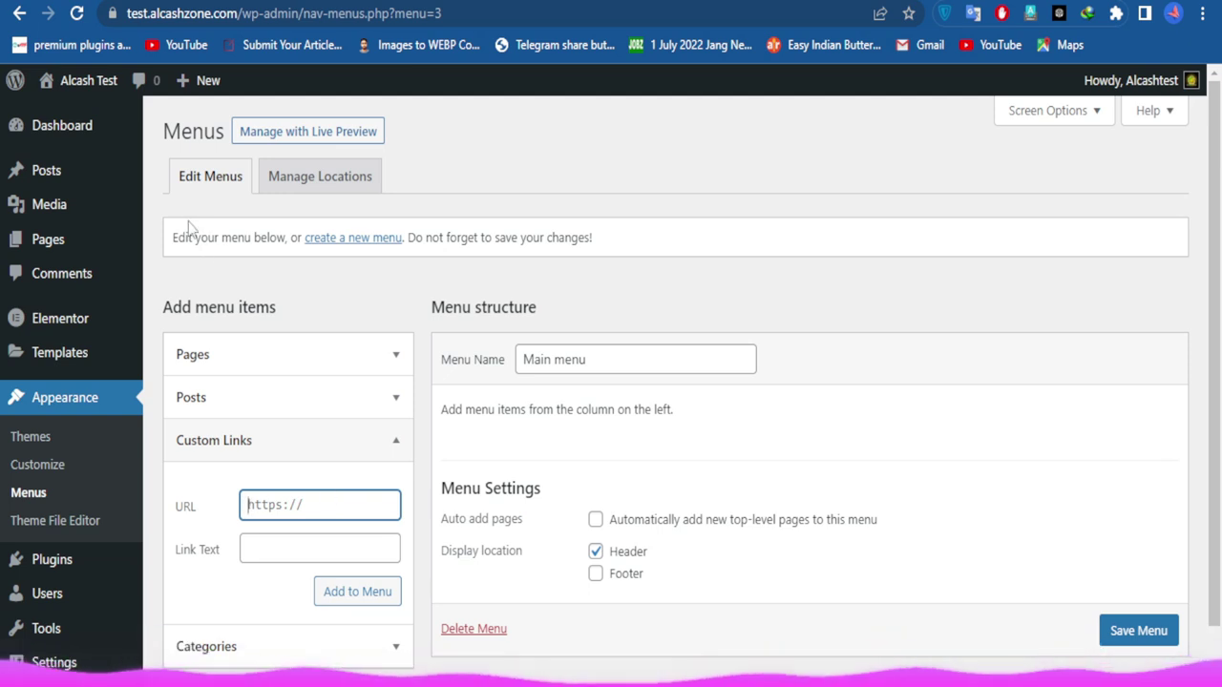
pyautogui.click(272, 14)
pyautogui.click(262, 11)
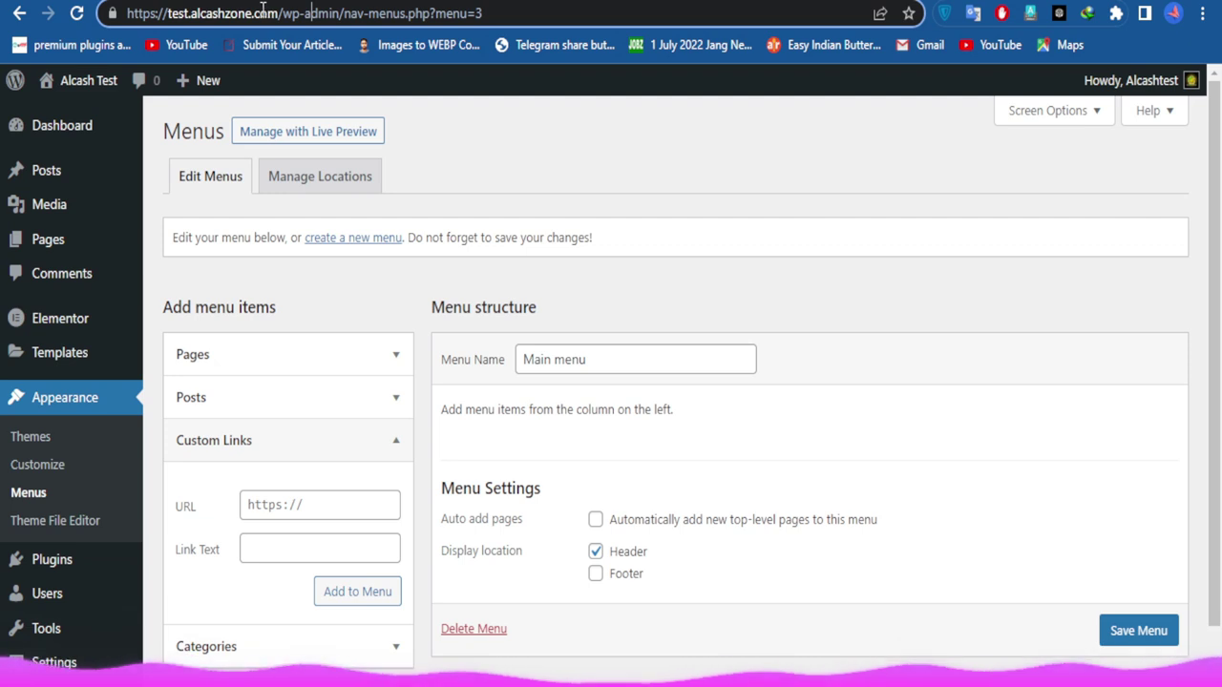
pyautogui.click(320, 505)
pyautogui.hotkey('ctrl', 'v')
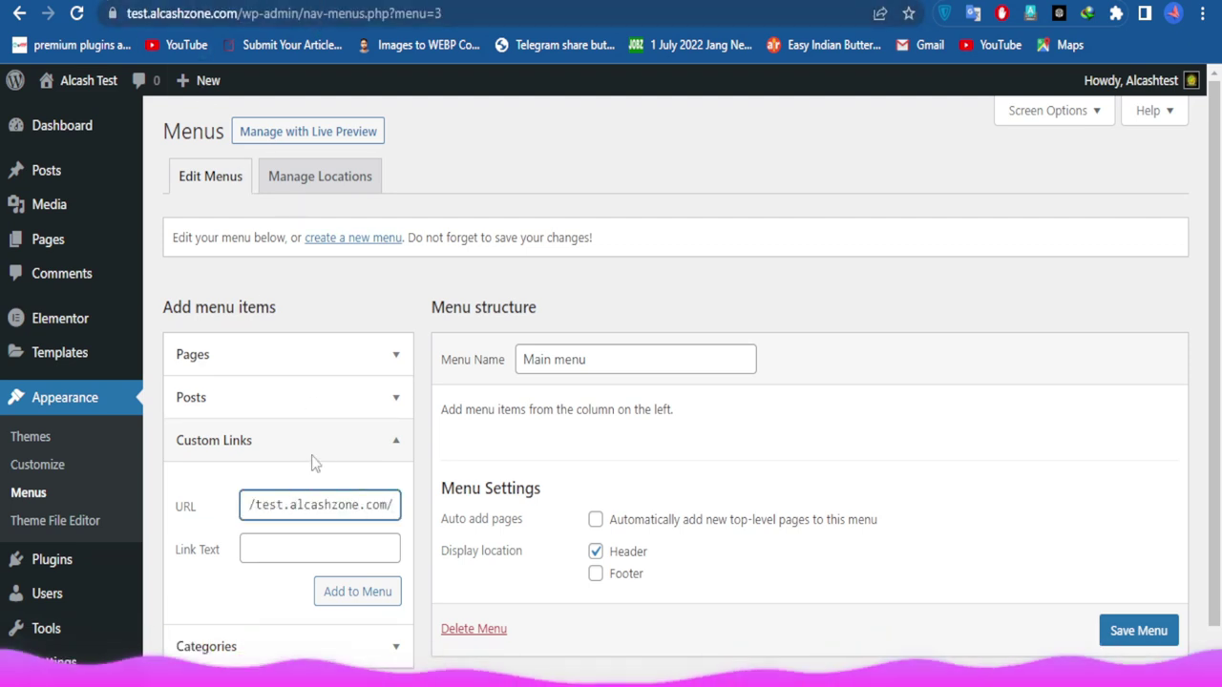
pyautogui.click(317, 550)
pyautogui.write('Home')
pyautogui.click(317, 584)
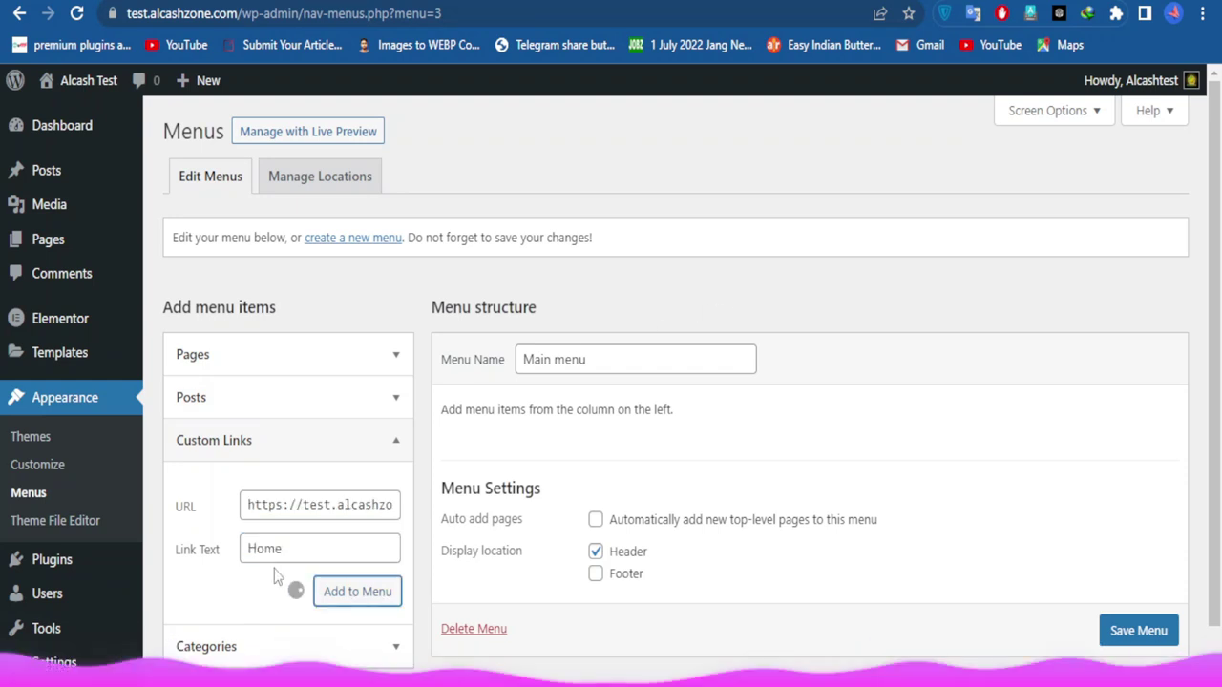
# Add a custom link "Tools" with the URL # to Main menu.
pyautogui.click(306, 505)
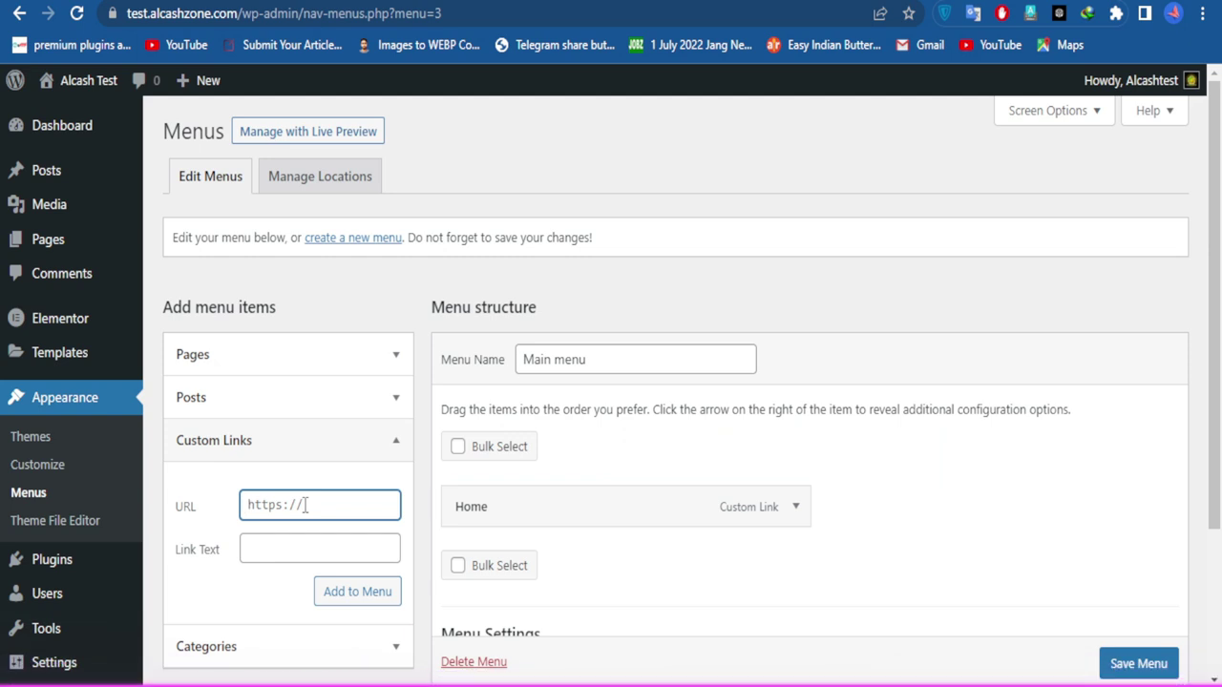
pyautogui.write('#')
pyautogui.click(283, 551)
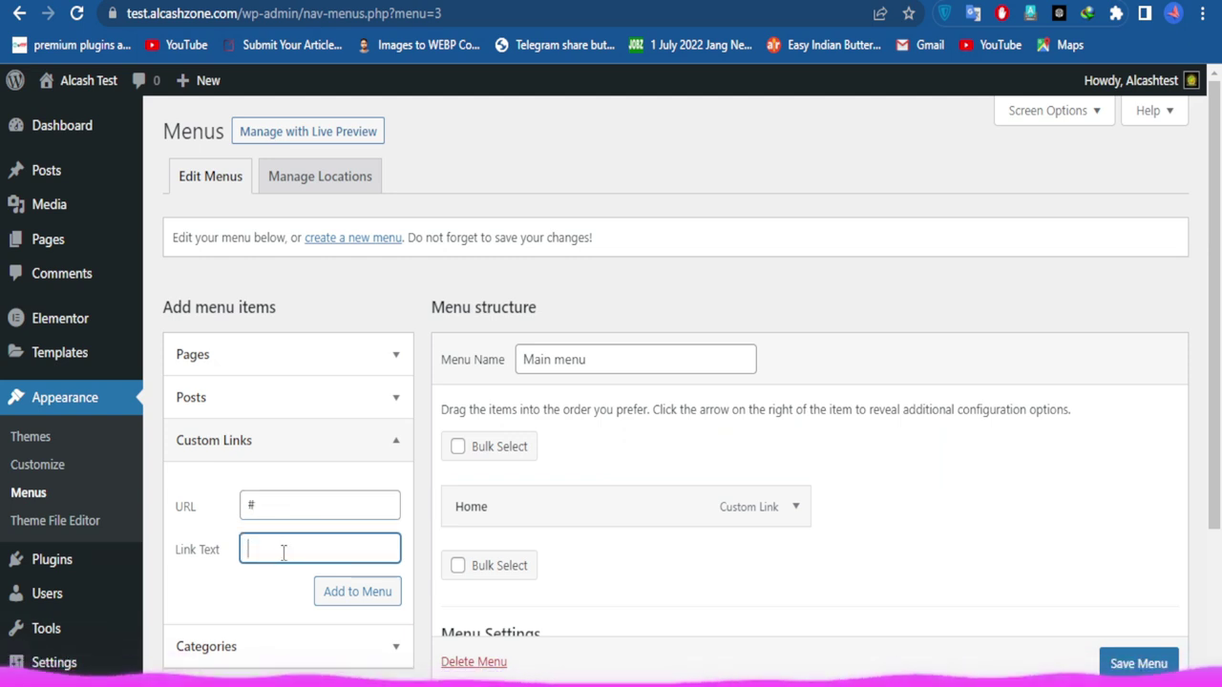
pyautogui.write('Tools')
pyautogui.click(327, 592)
# Add a custom link "Earning" to Main menu and save the menu.
pyautogui.write('Earning')
pyautogui.click(360, 592)
pyautogui.scroll(-4, 906, 357)
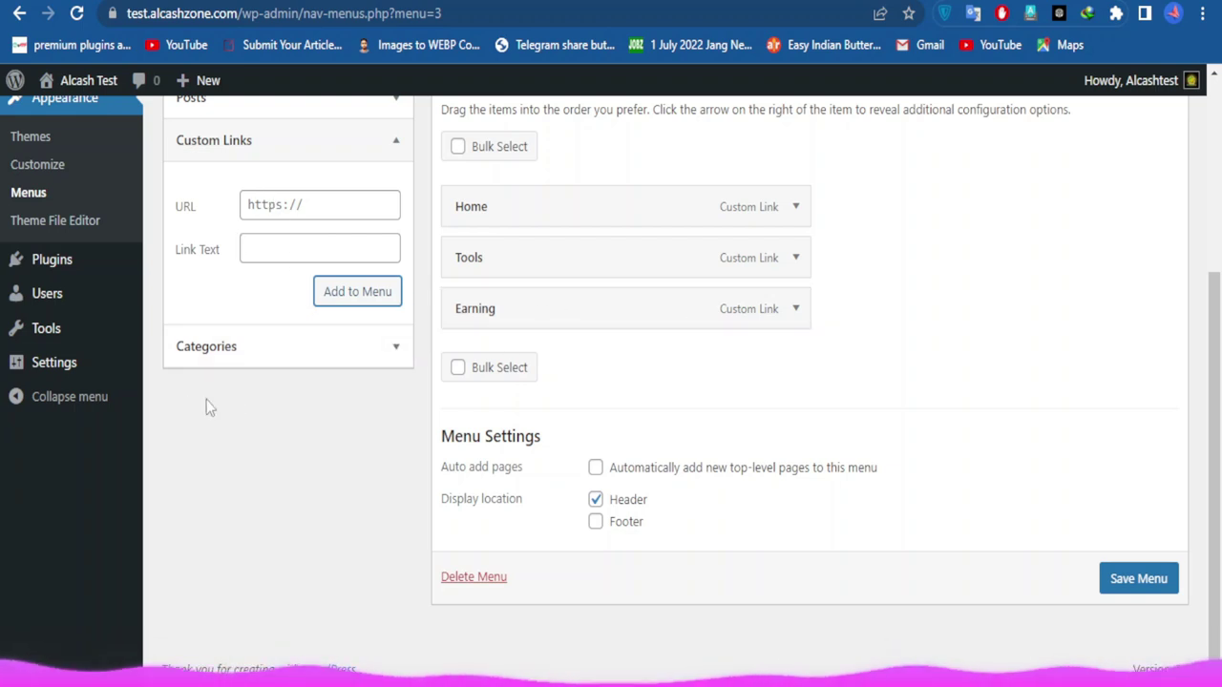
pyautogui.click(1131, 580)
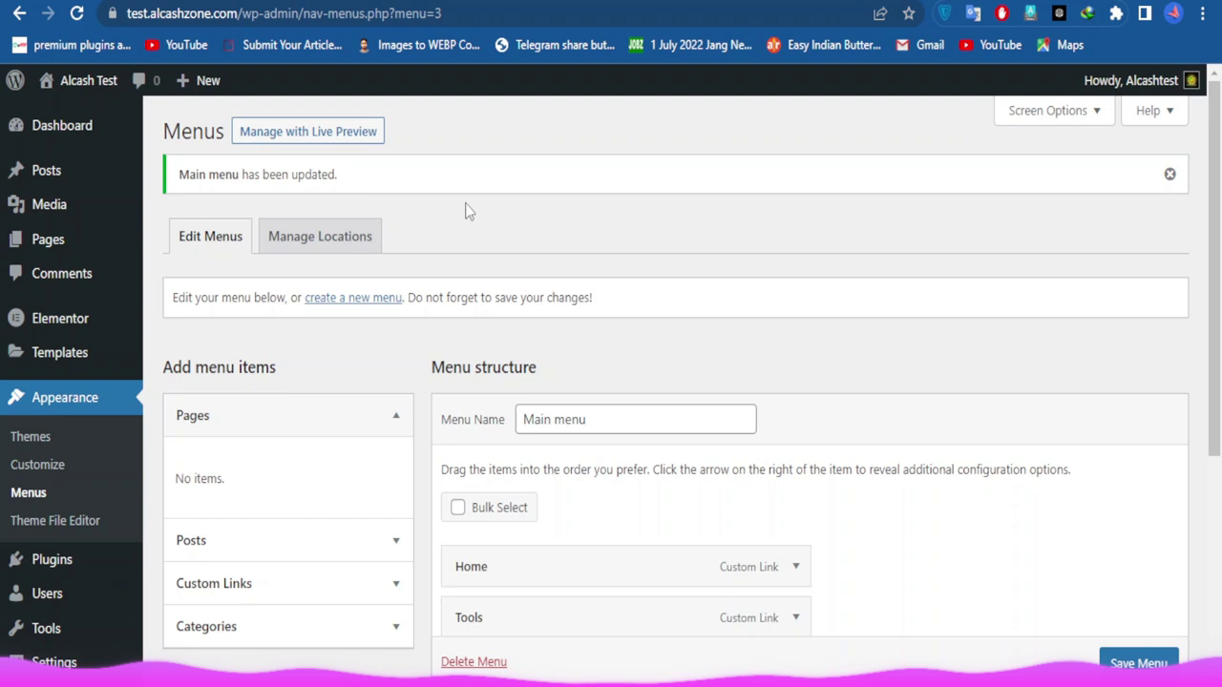
# Switch back to the Elementor editor, save the page's changes and reload the editor so the menu widget picks up Main menu.
pyautogui.click(248, 1)
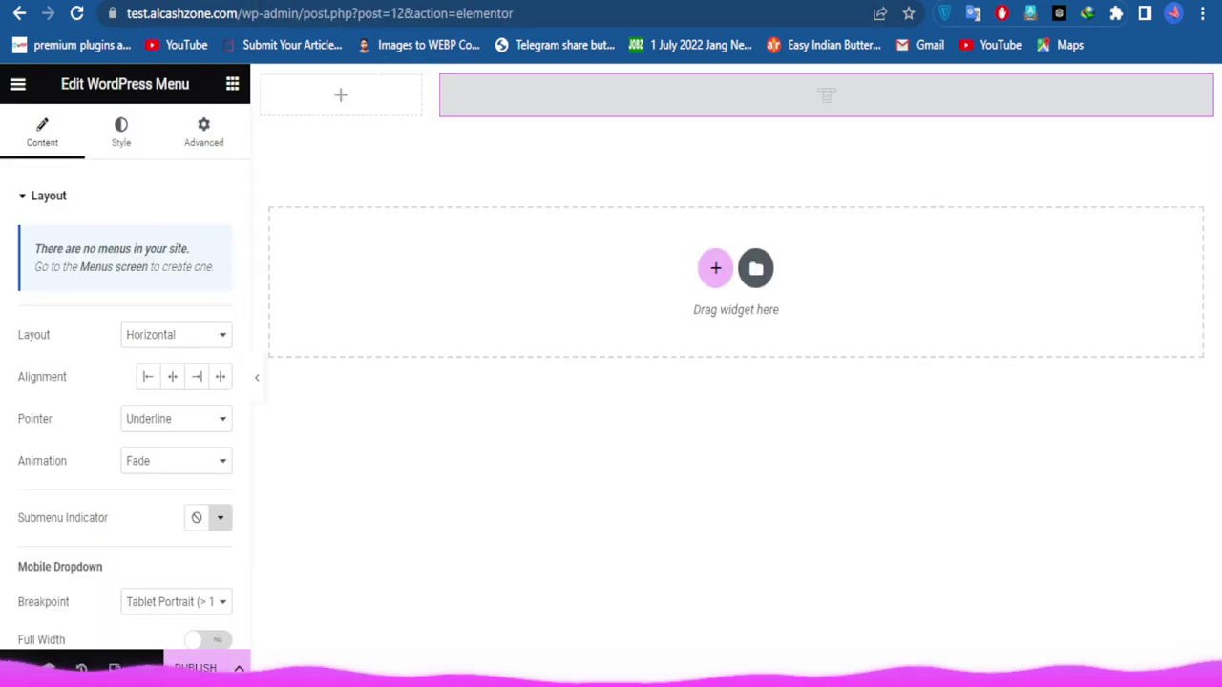
pyautogui.click(76, 14)
pyautogui.press('Escape')
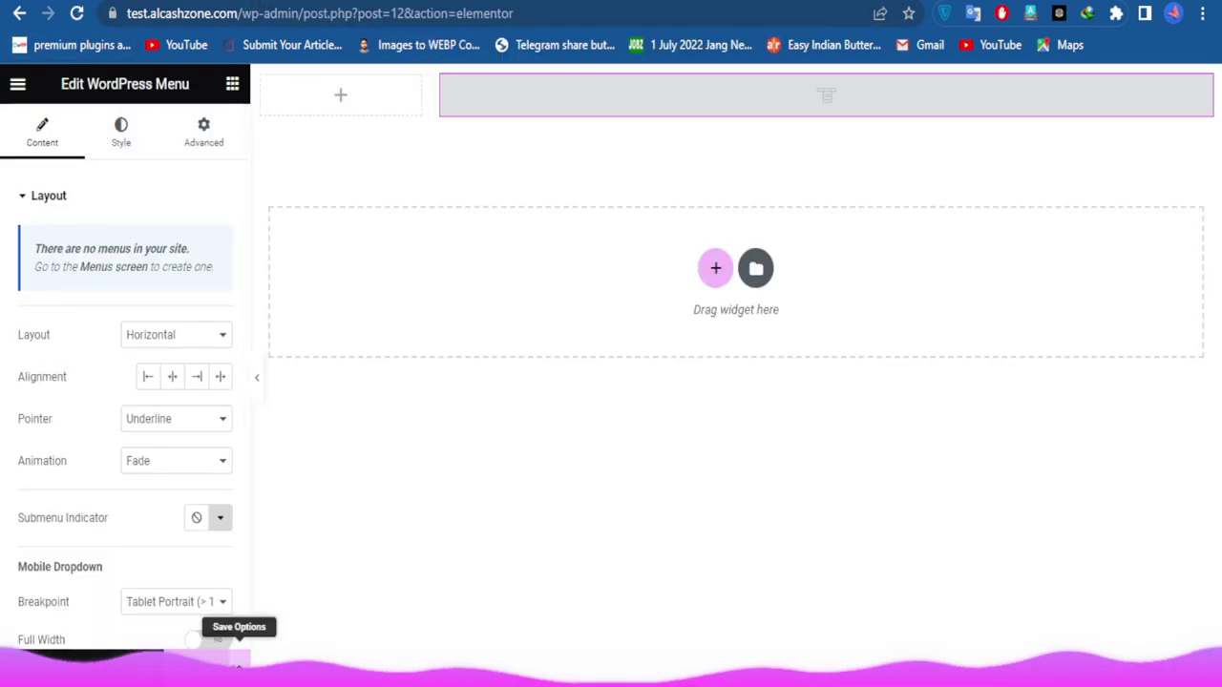
pyautogui.click(239, 668)
pyautogui.click(90, 580)
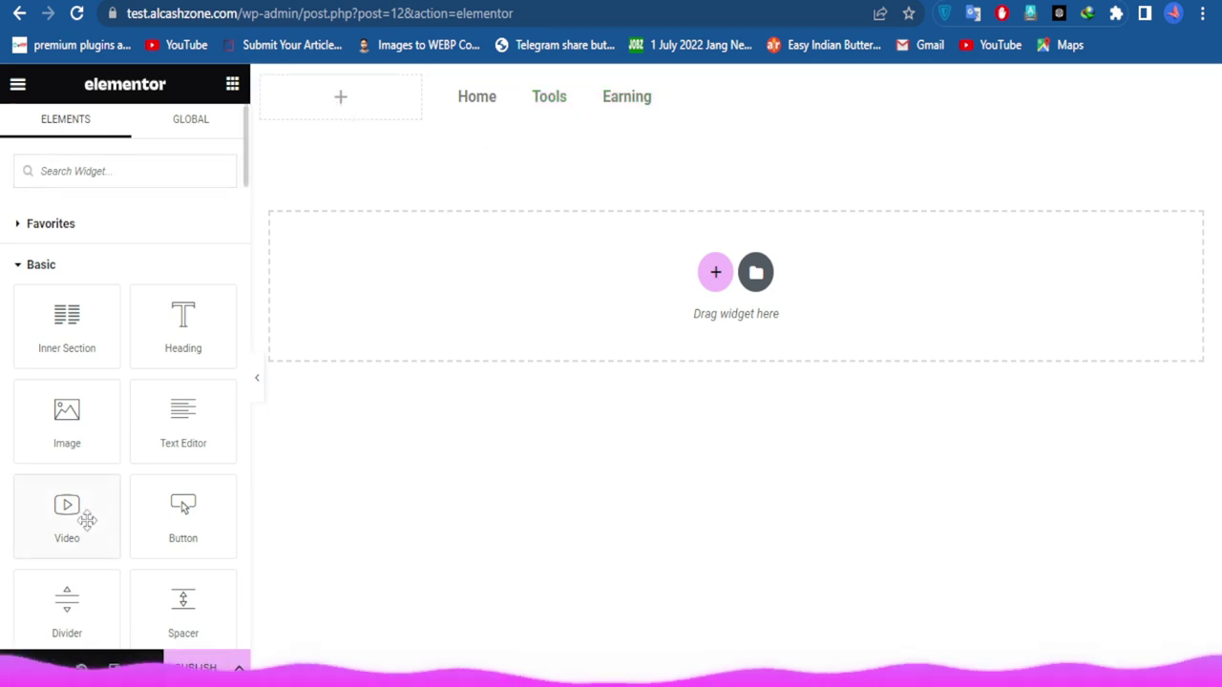
# Add an Image widget to the empty header column beside the menu and insert the uploaded love-calculator.png.
pyautogui.moveTo(184, 355); pyautogui.dragTo(361, 100)
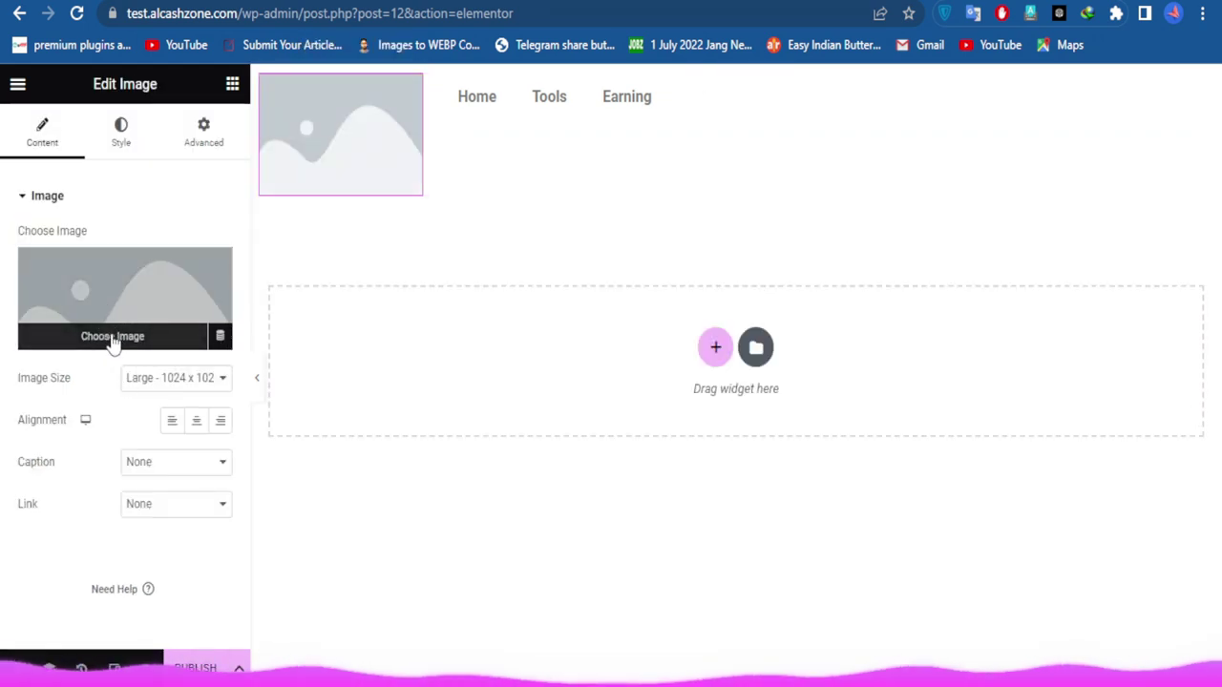
pyautogui.click(112, 337)
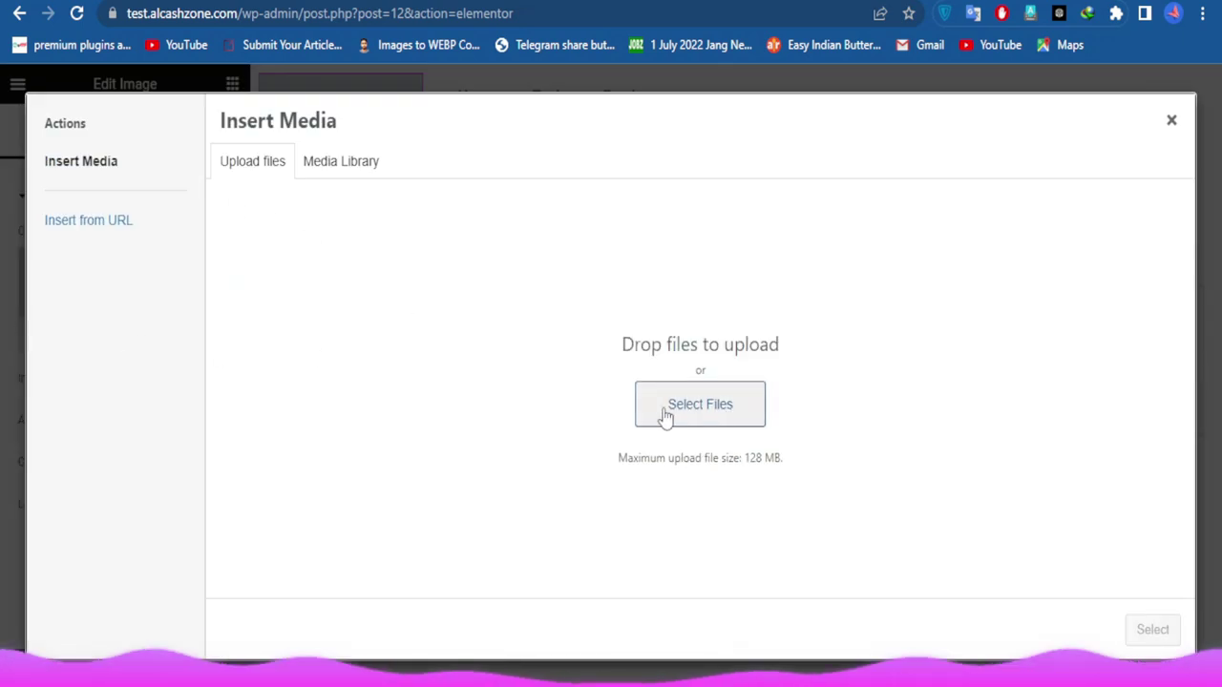
pyautogui.click(706, 417)
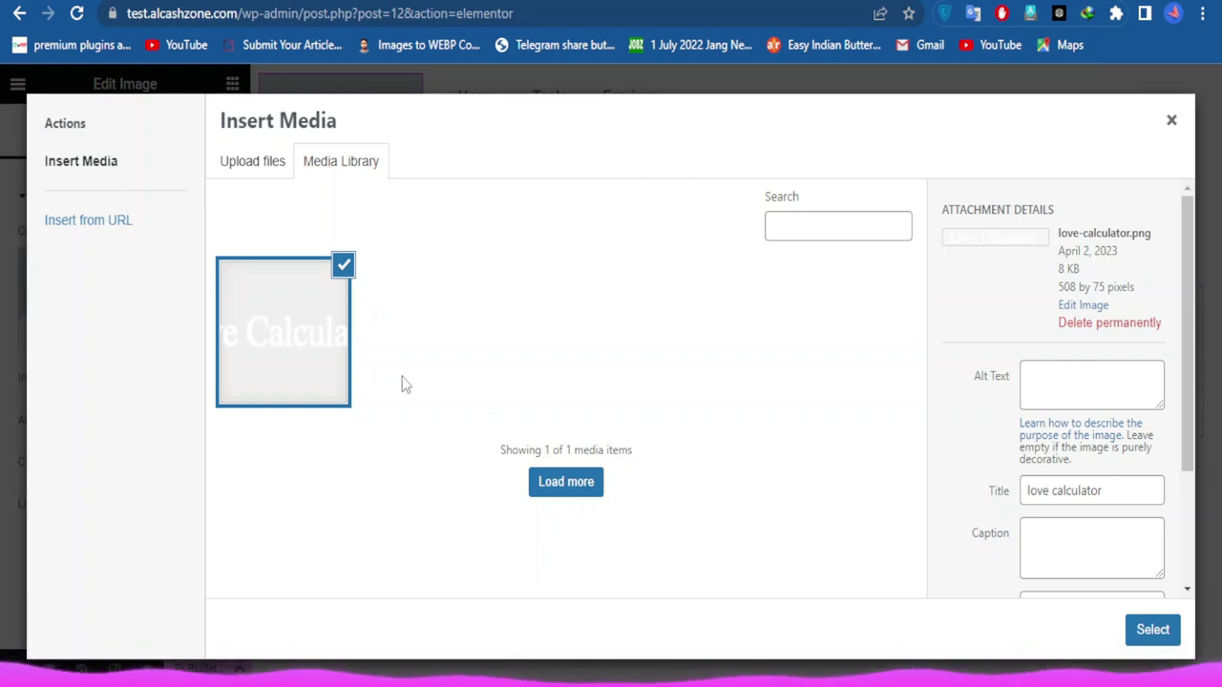
pyautogui.click(1152, 629)
# Replace the header image with the uploaded button_test-love-calculator.jpg.
pyautogui.moveTo(196, 303)
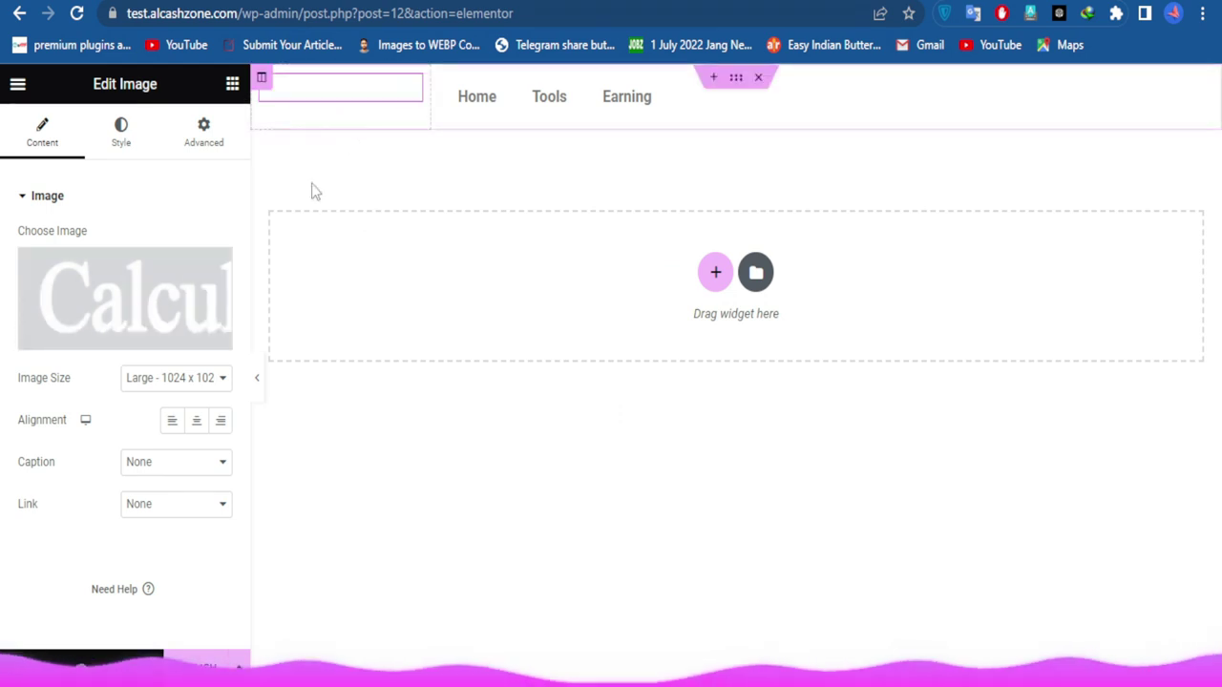
pyautogui.click(139, 340)
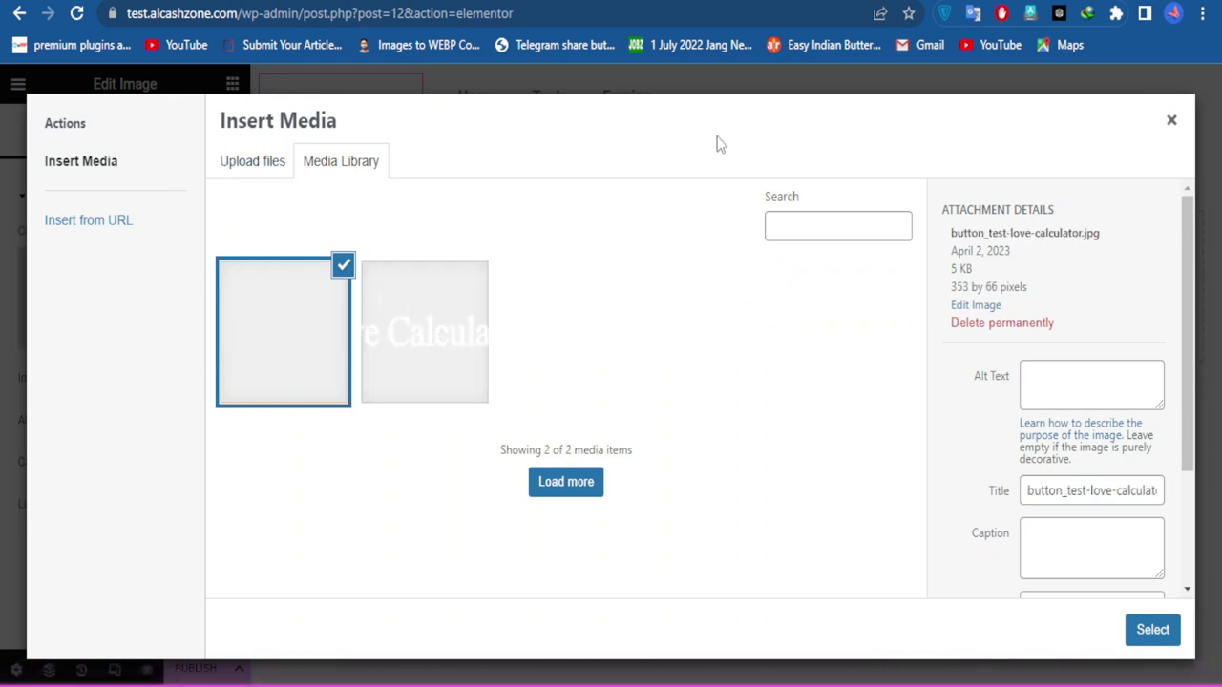
pyautogui.click(1152, 630)
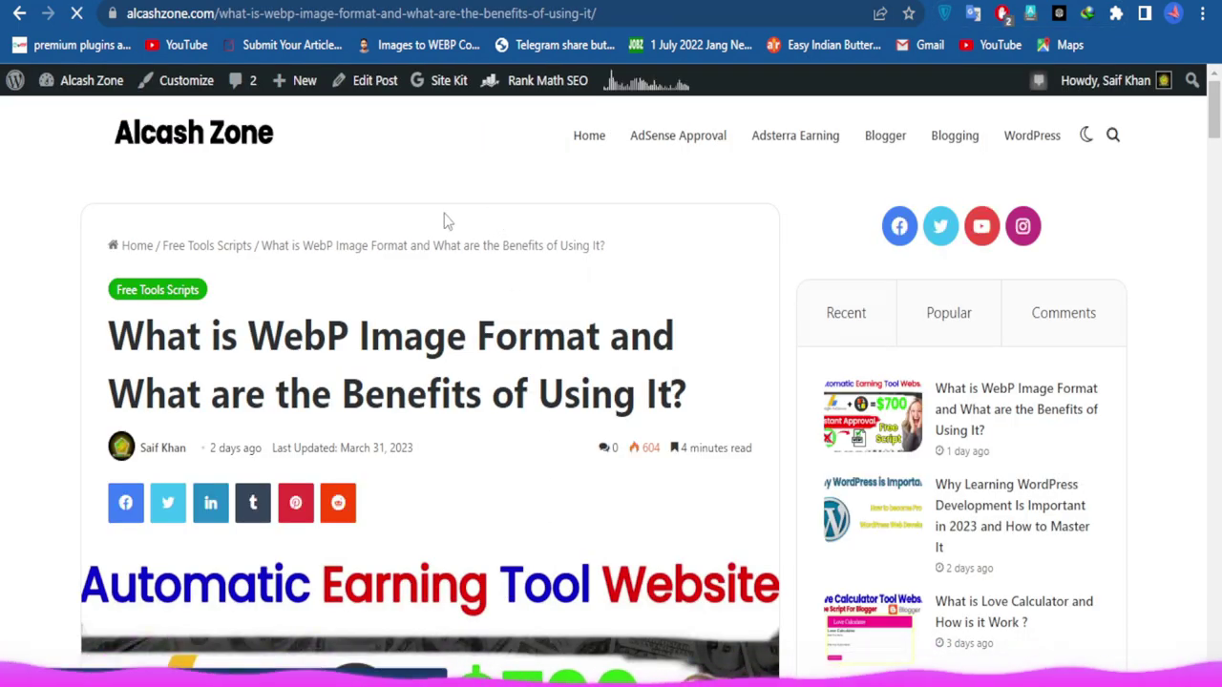
# Open the Webp Image Converter Blogger script from the download link in the Alcash Zone WebP article and copy its full code.
pyautogui.scroll(-5, 336, 354)
pyautogui.scroll(-15, 336, 353)
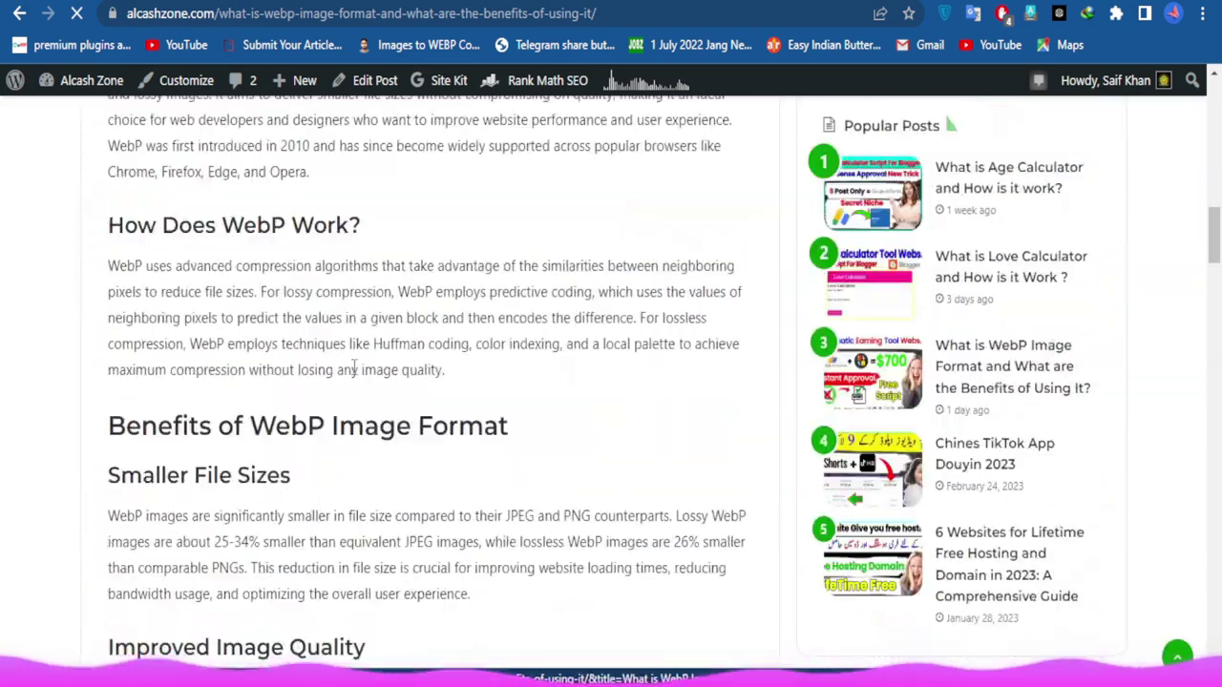
pyautogui.scroll(-10, 366, 385)
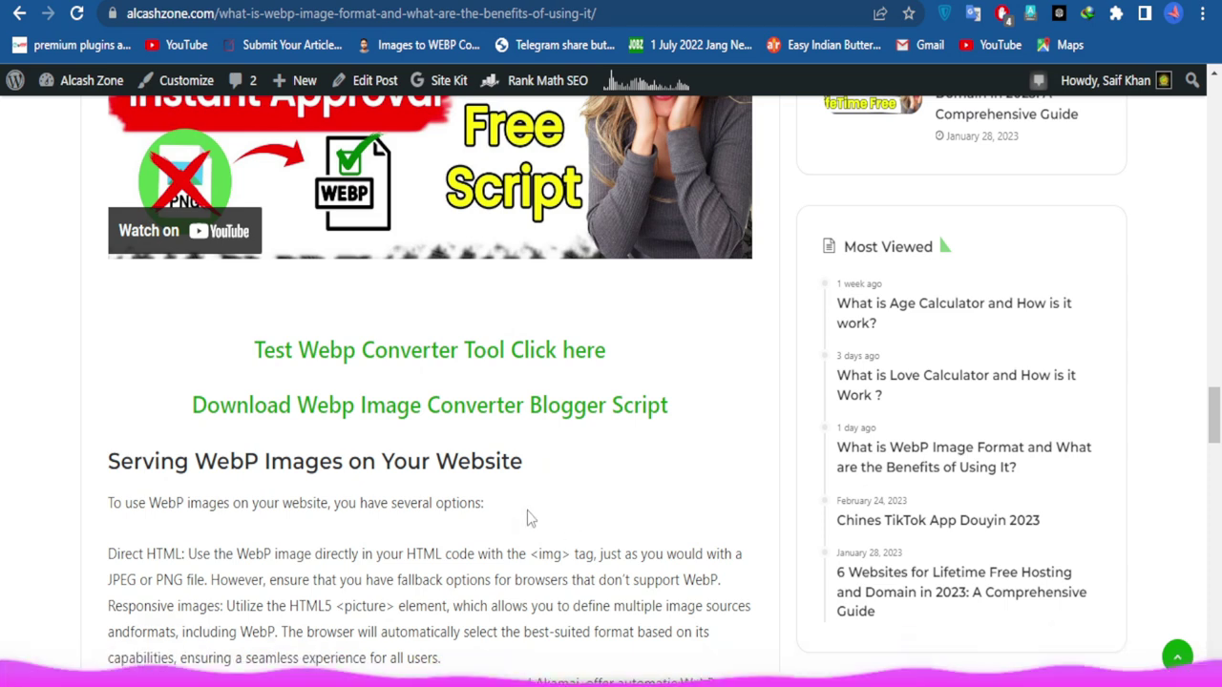
pyautogui.scroll(-4, 530, 518)
pyautogui.scroll(3, 395, 482)
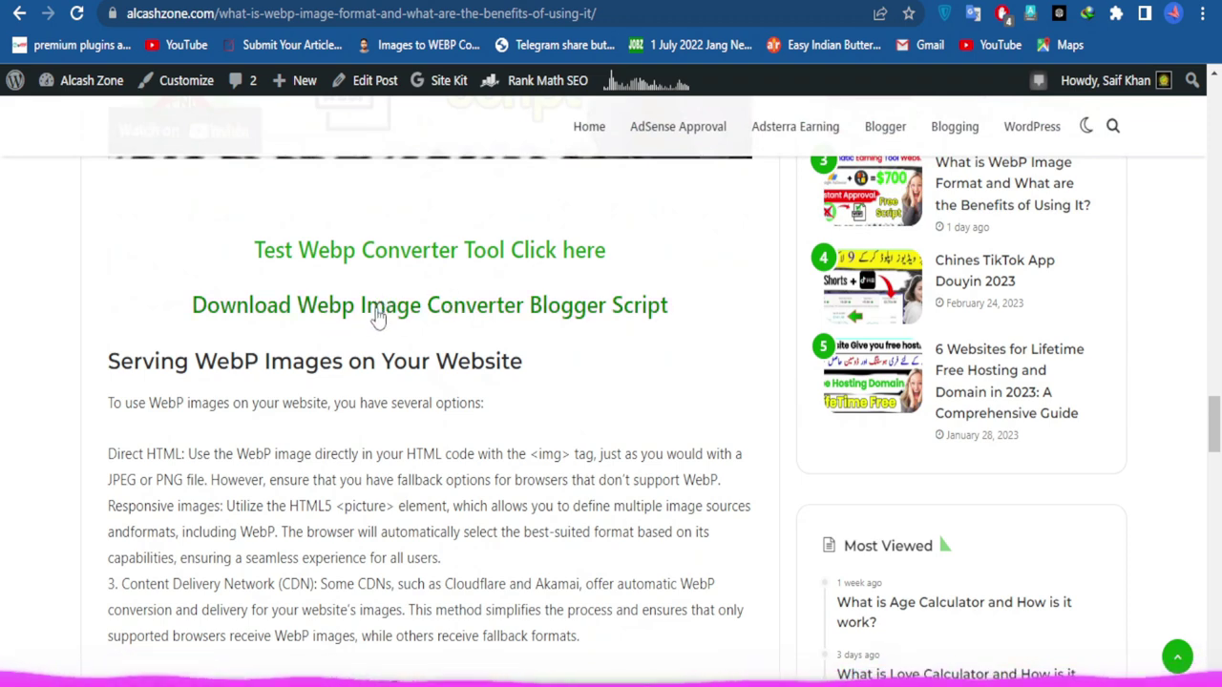
pyautogui.click(470, 322)
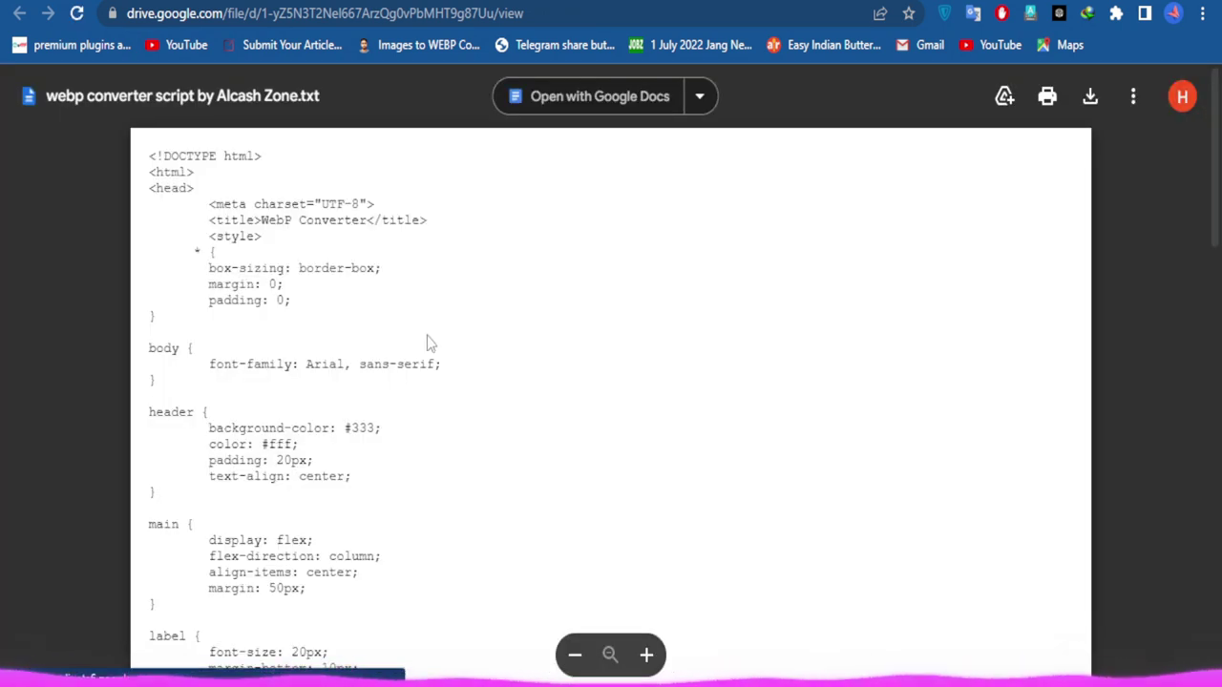
pyautogui.moveTo(150, 160); pyautogui.dragTo(293, 608)
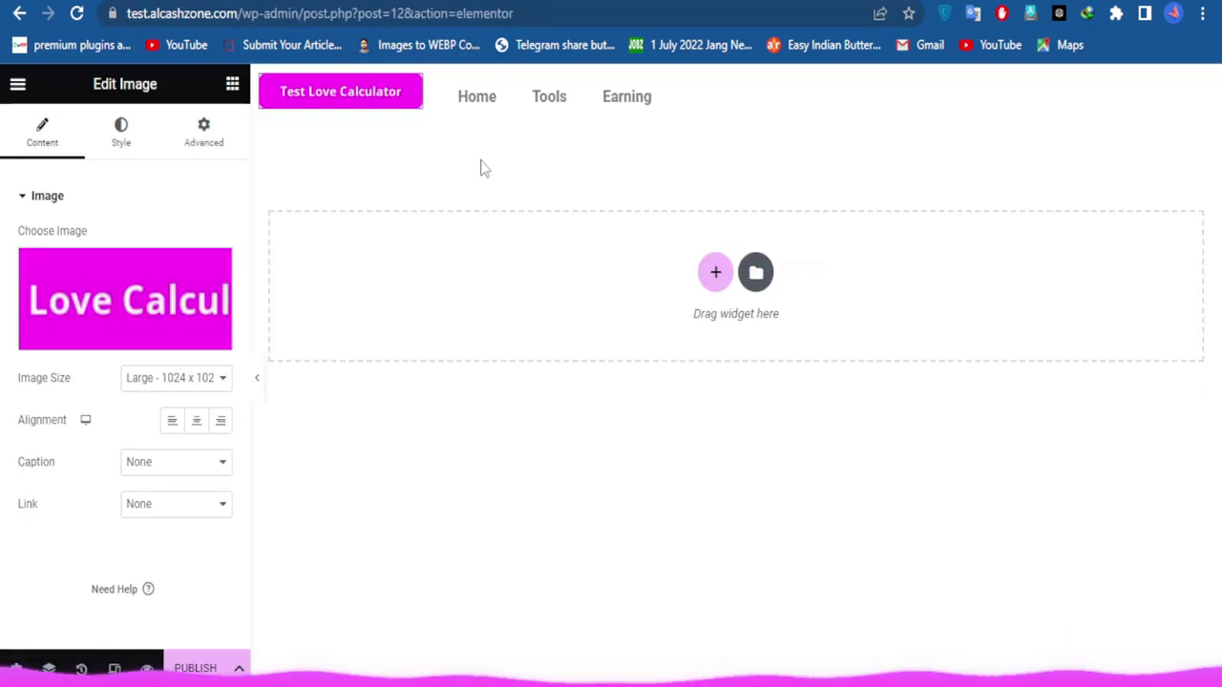
# Add a single-column section below the header and place an HTML widget in it containing the copied WebP converter code.
pyautogui.click(715, 272)
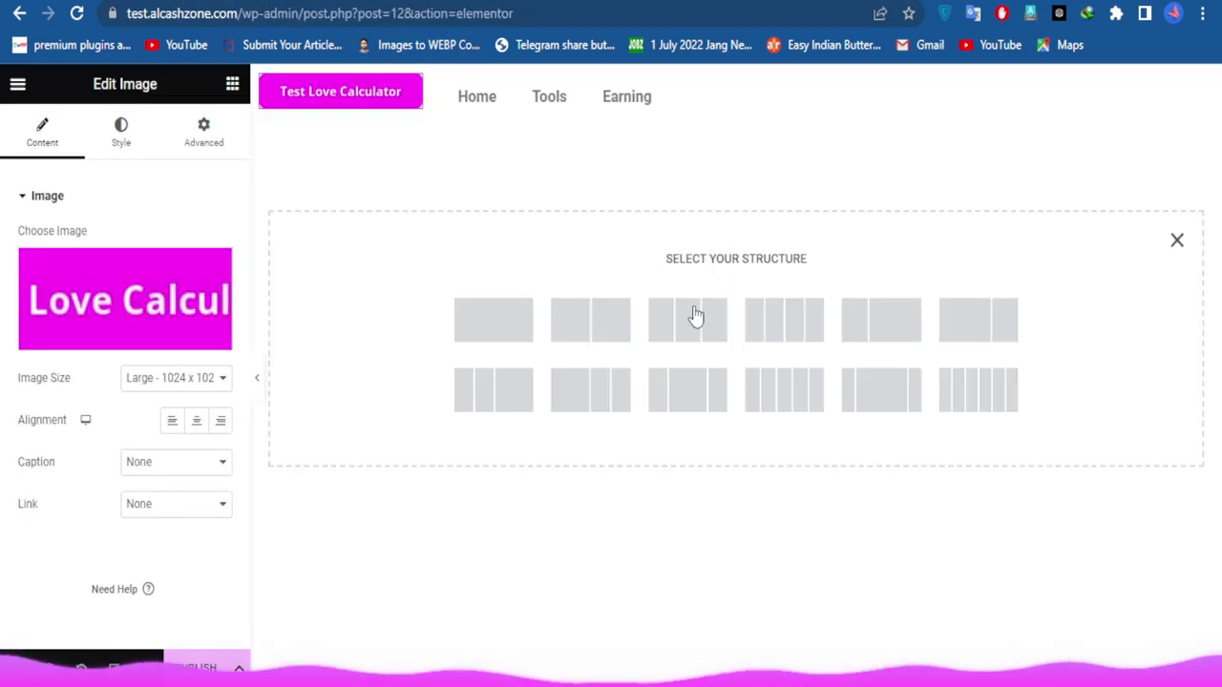
pyautogui.click(499, 331)
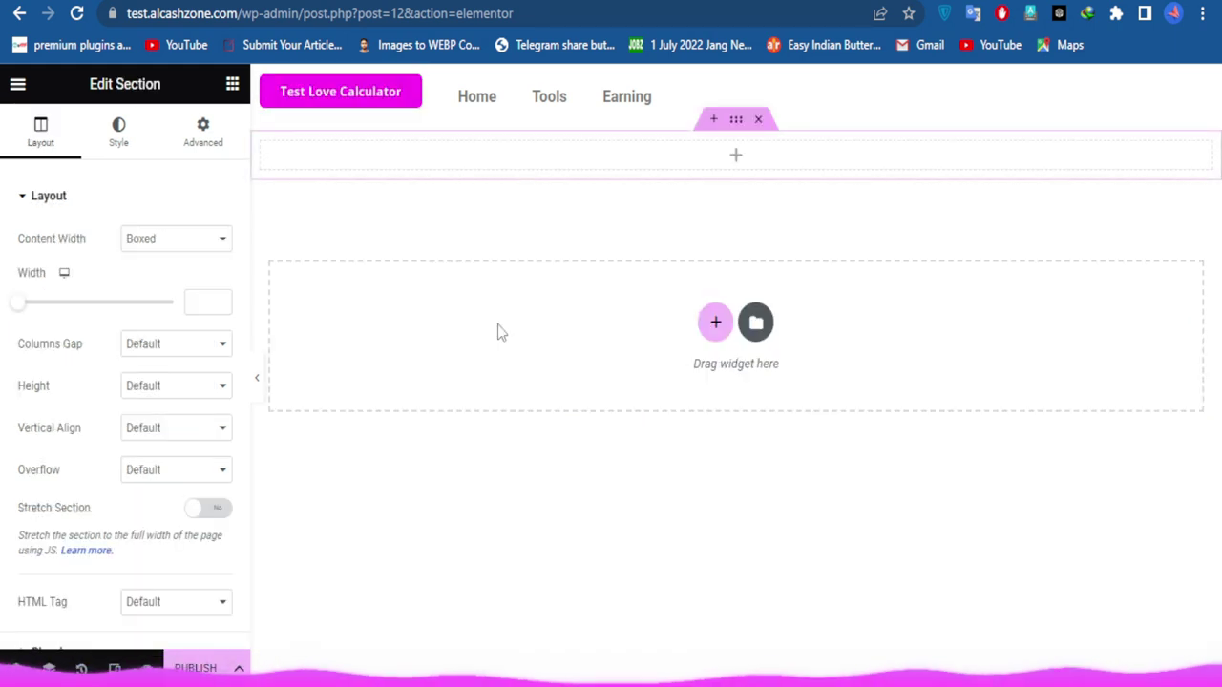
pyautogui.click(734, 158)
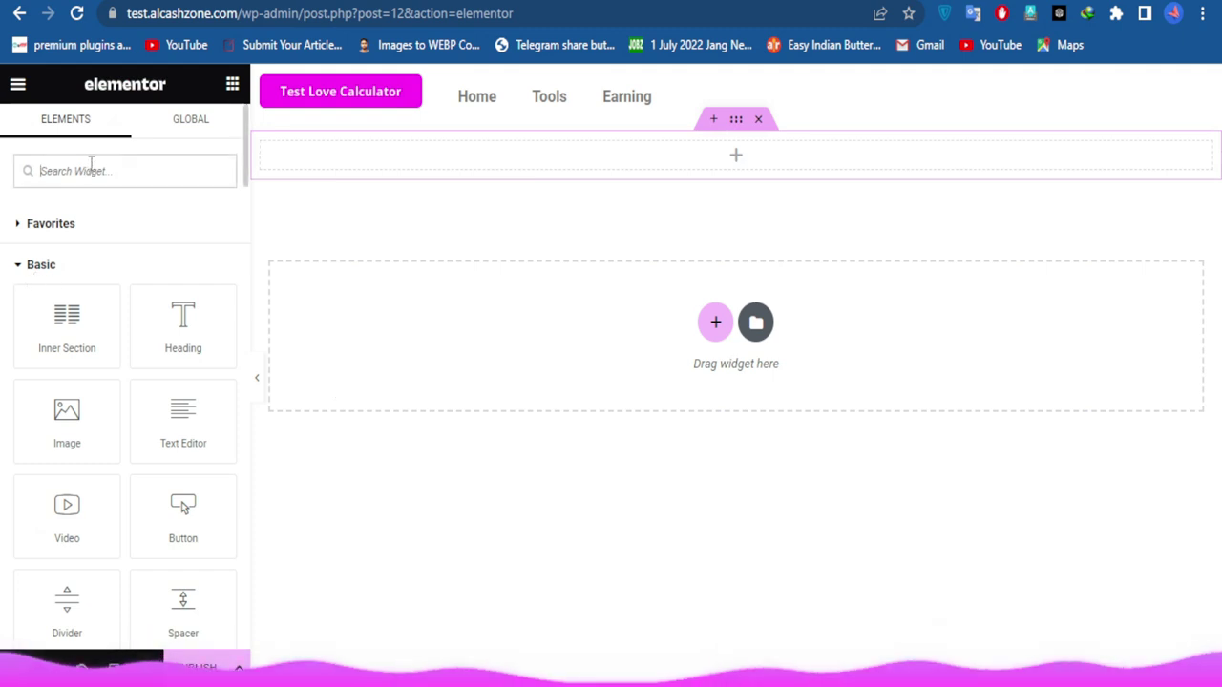
pyautogui.write('html')
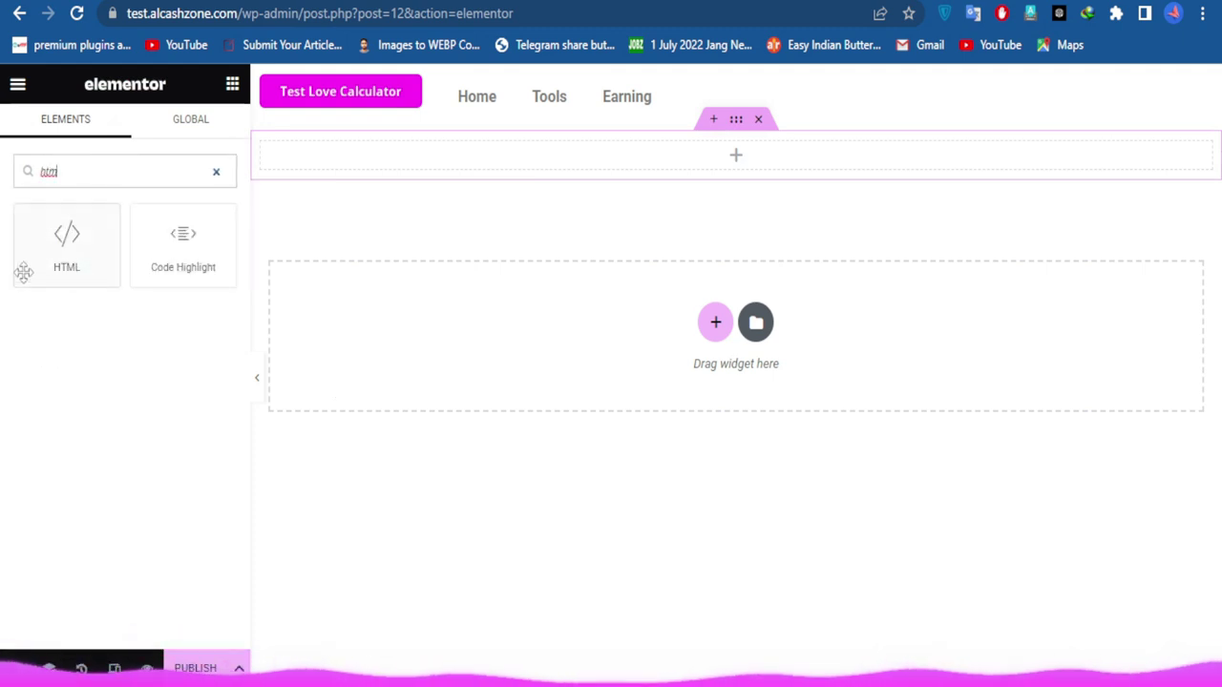
pyautogui.moveTo(67, 260); pyautogui.dragTo(734, 162)
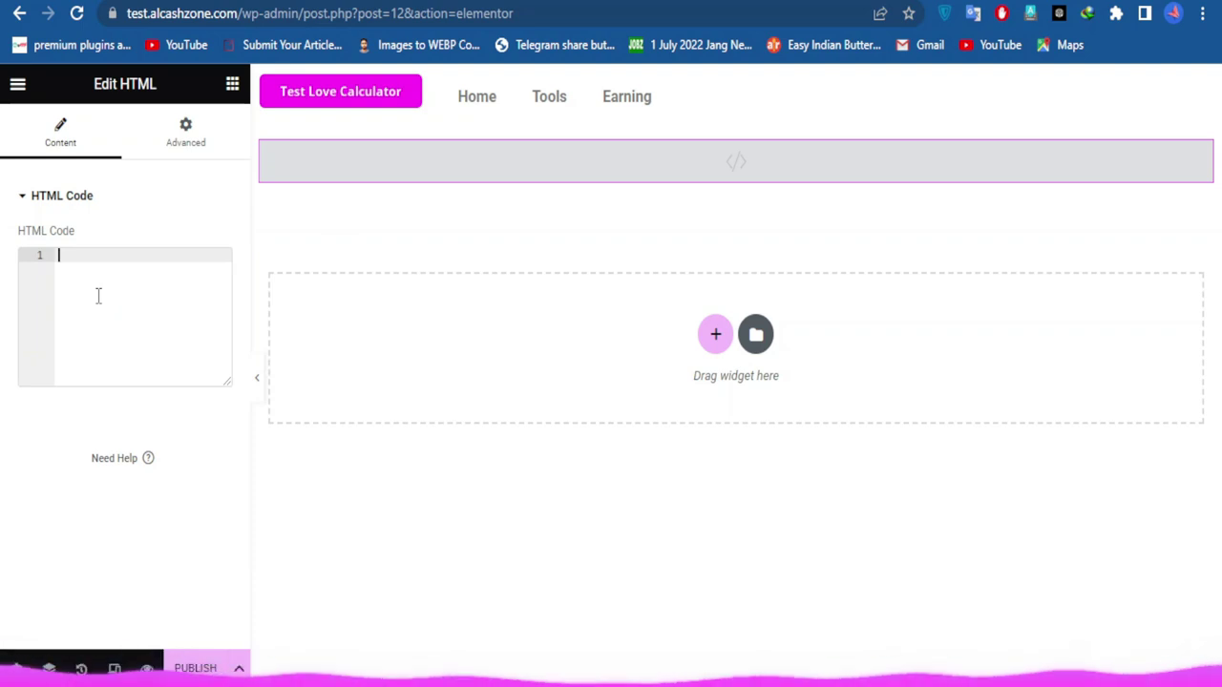
pyautogui.hotkey('ctrl', 'v')
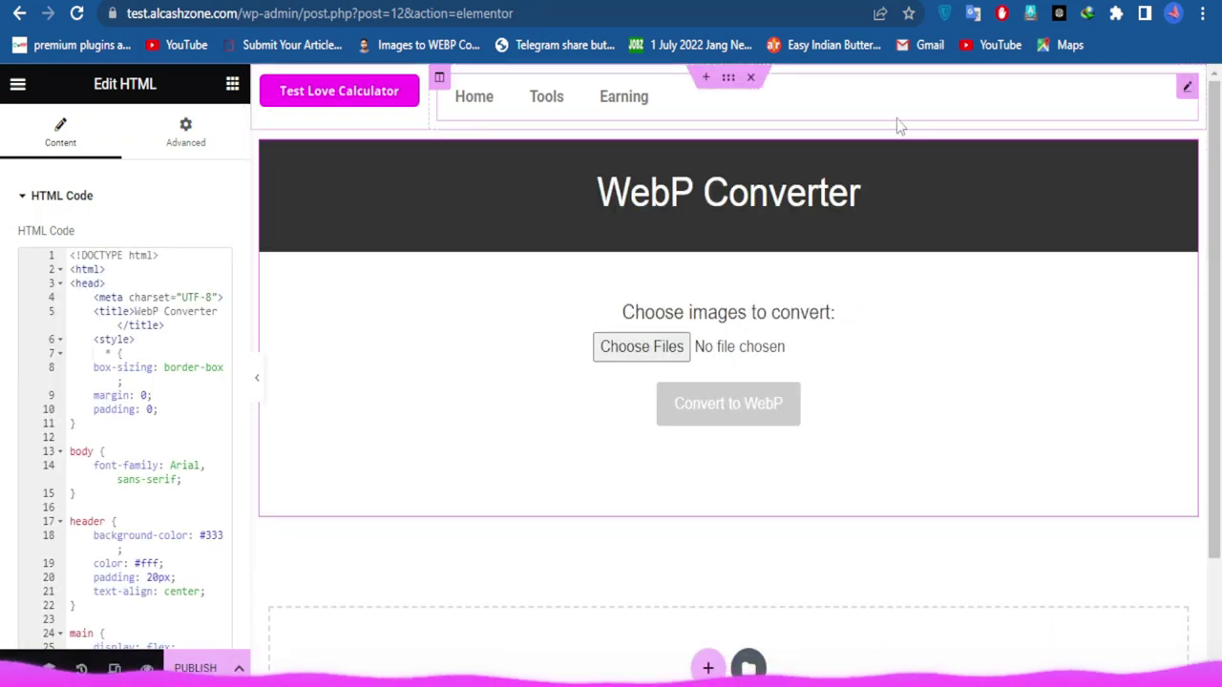
# Add another single-column section below the WebP Converter tool.
pyautogui.scroll(-2, 537, 513)
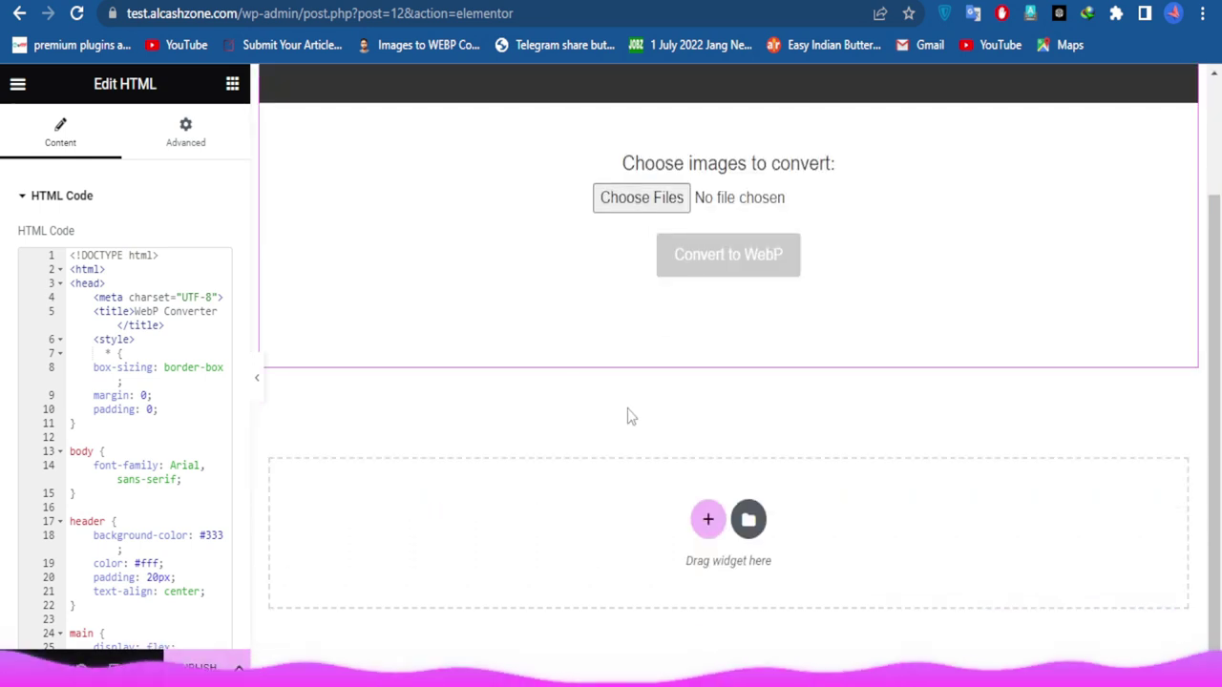
pyautogui.scroll(2, 632, 420)
pyautogui.scroll(-2, 782, 305)
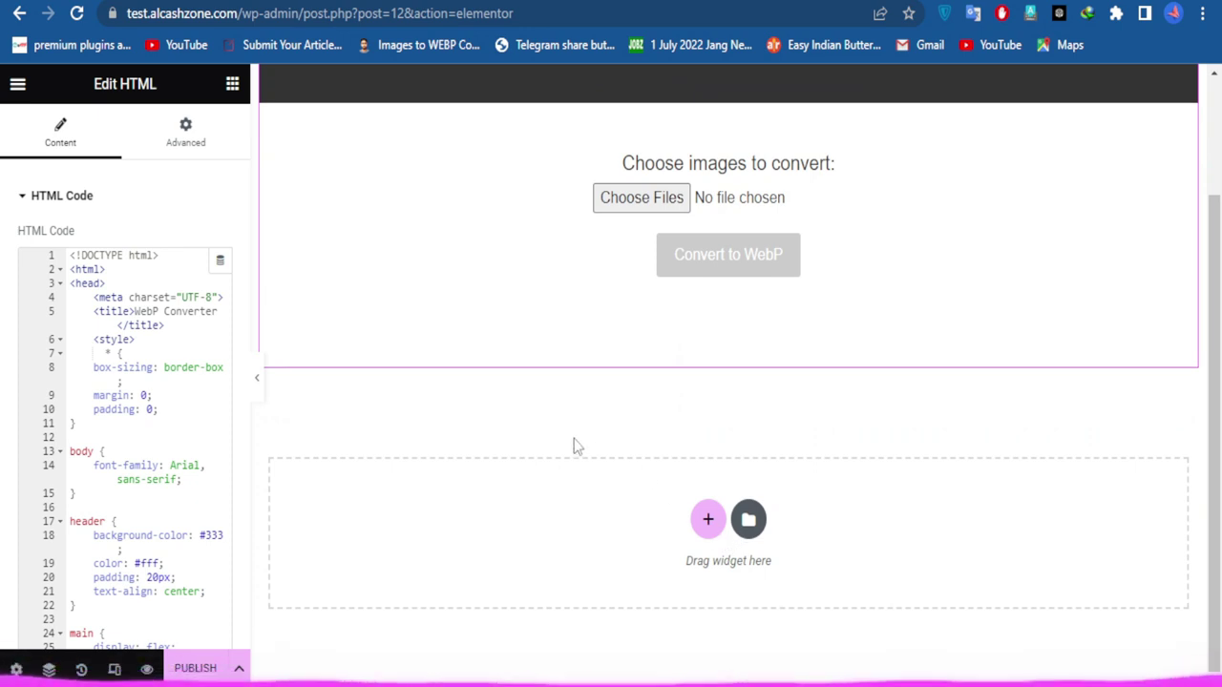
pyautogui.click(707, 519)
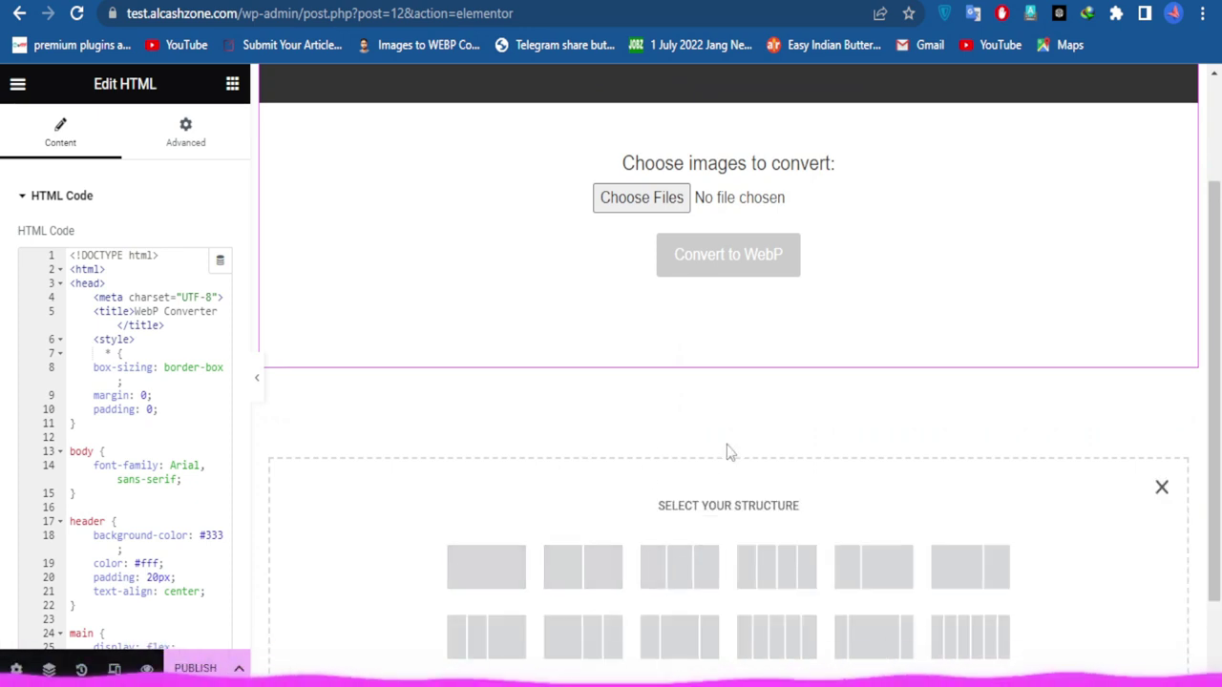
pyautogui.click(495, 553)
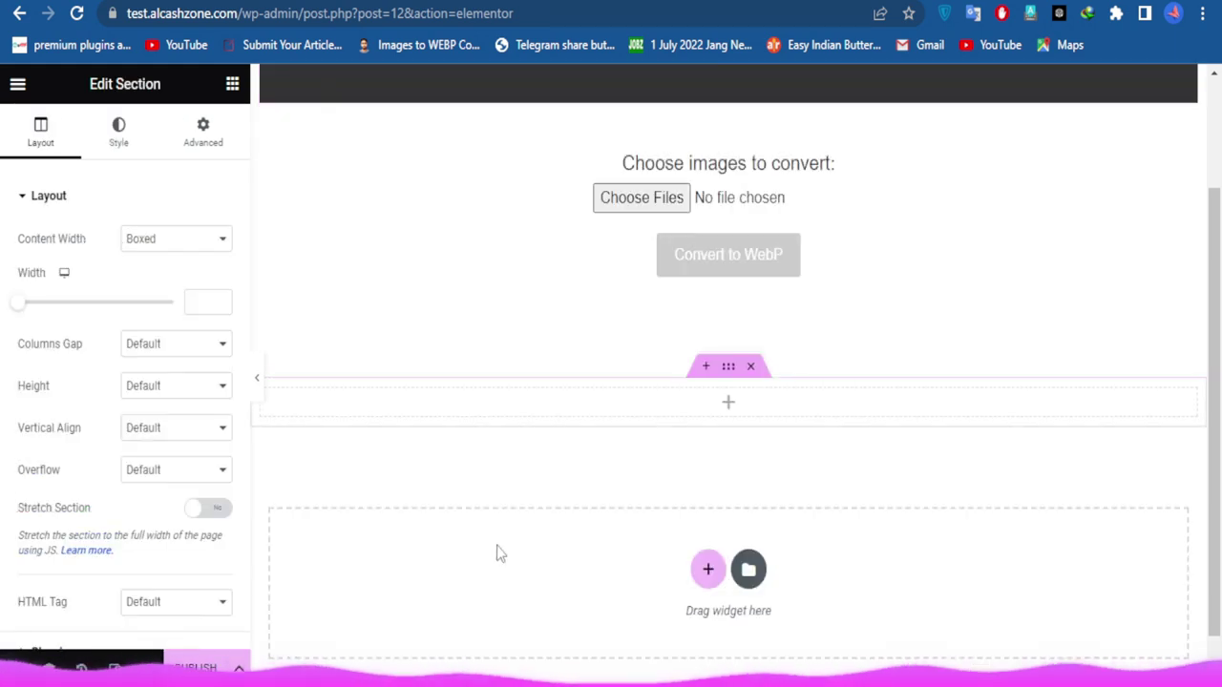
# Place a WordPress Menu widget in the empty section under the converter, using Main menu.
pyautogui.click(698, 444)
pyautogui.scroll(-3, 127, 373)
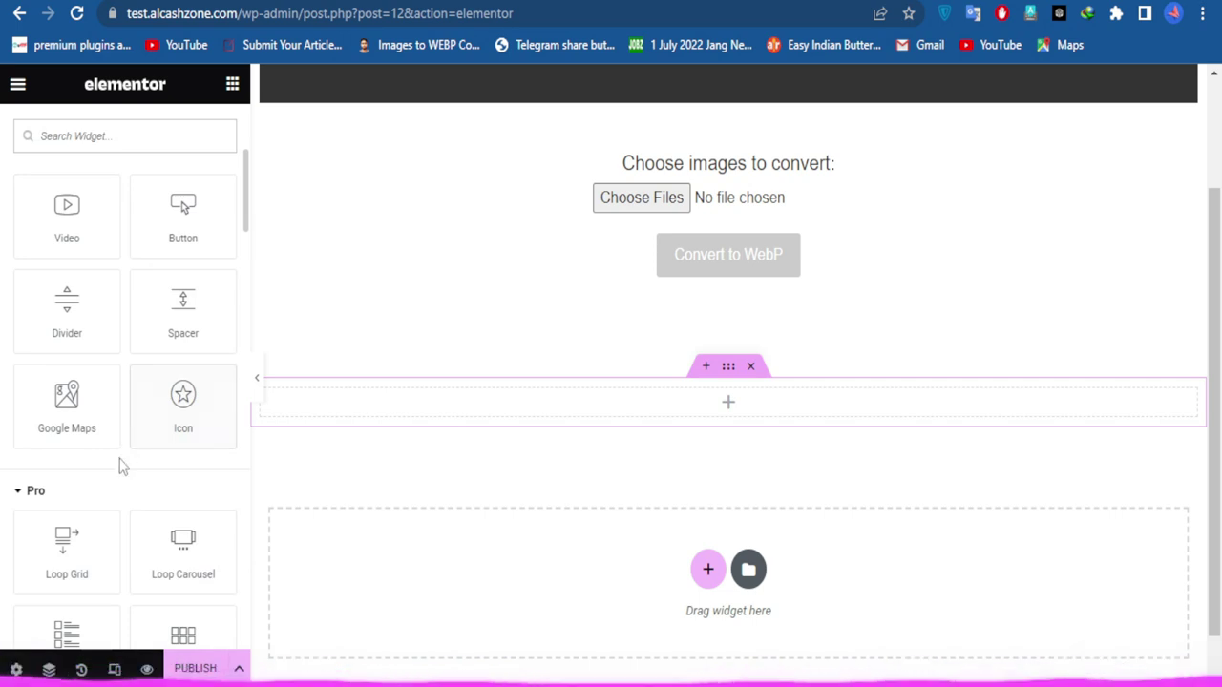
pyautogui.scroll(-3, 128, 458)
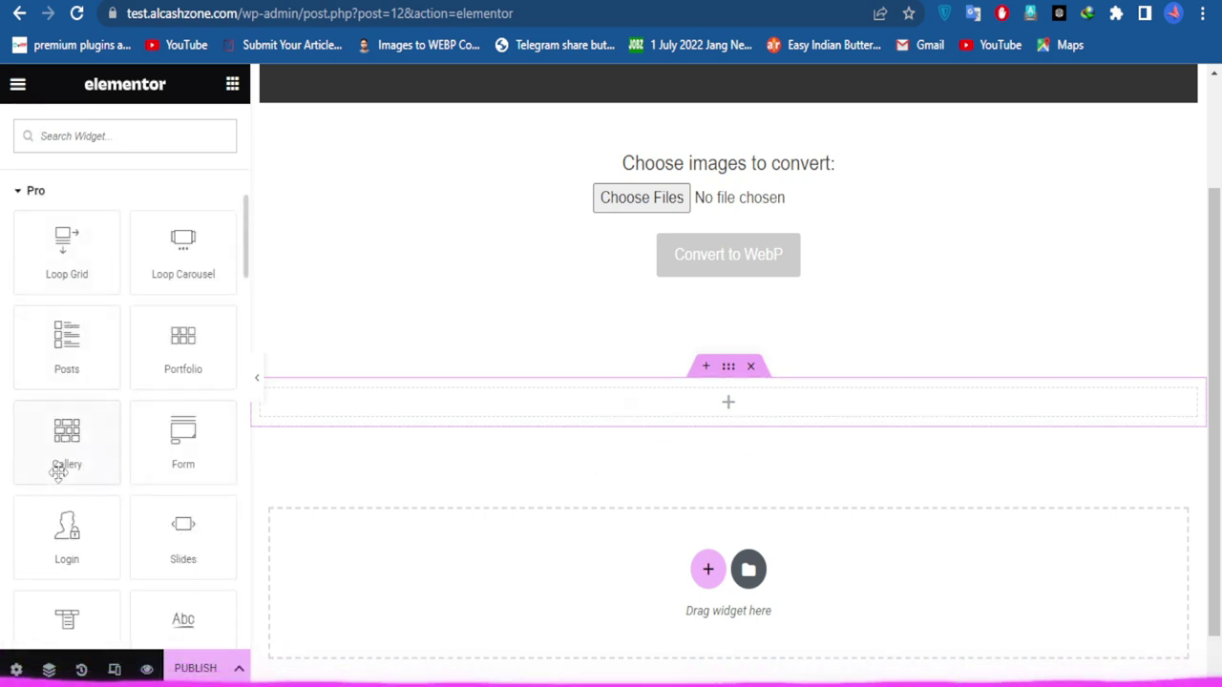
pyautogui.scroll(-2, 60, 469)
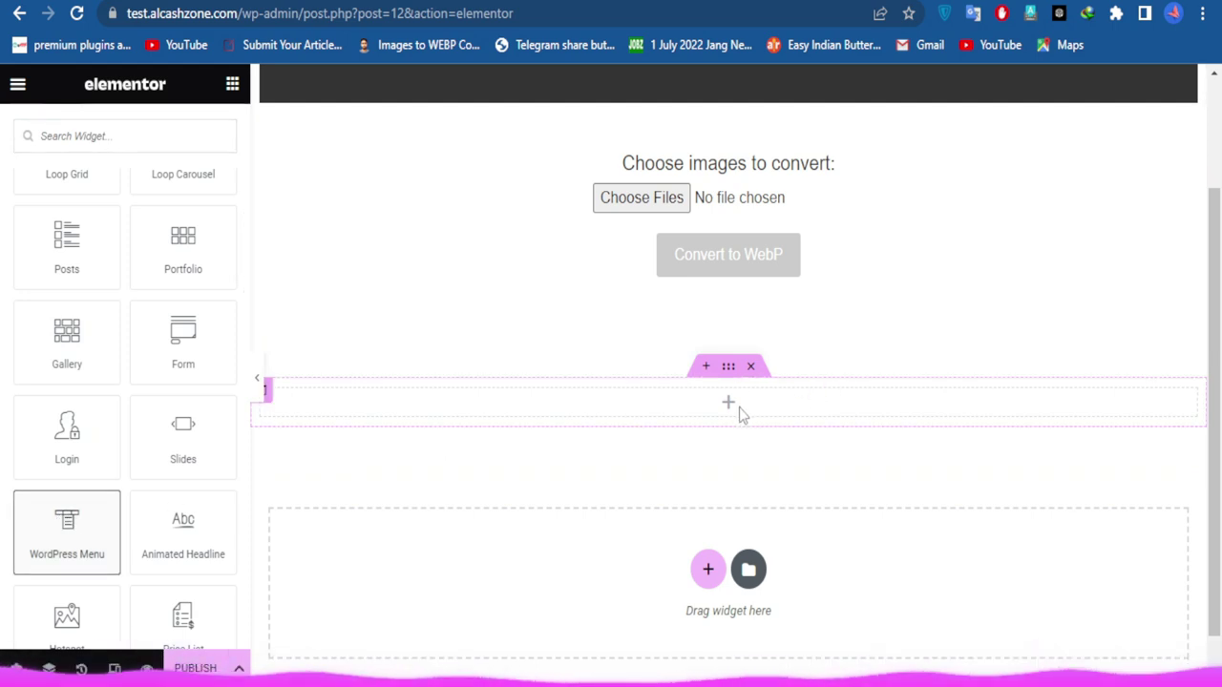
pyautogui.moveTo(67, 525); pyautogui.dragTo(757, 402)
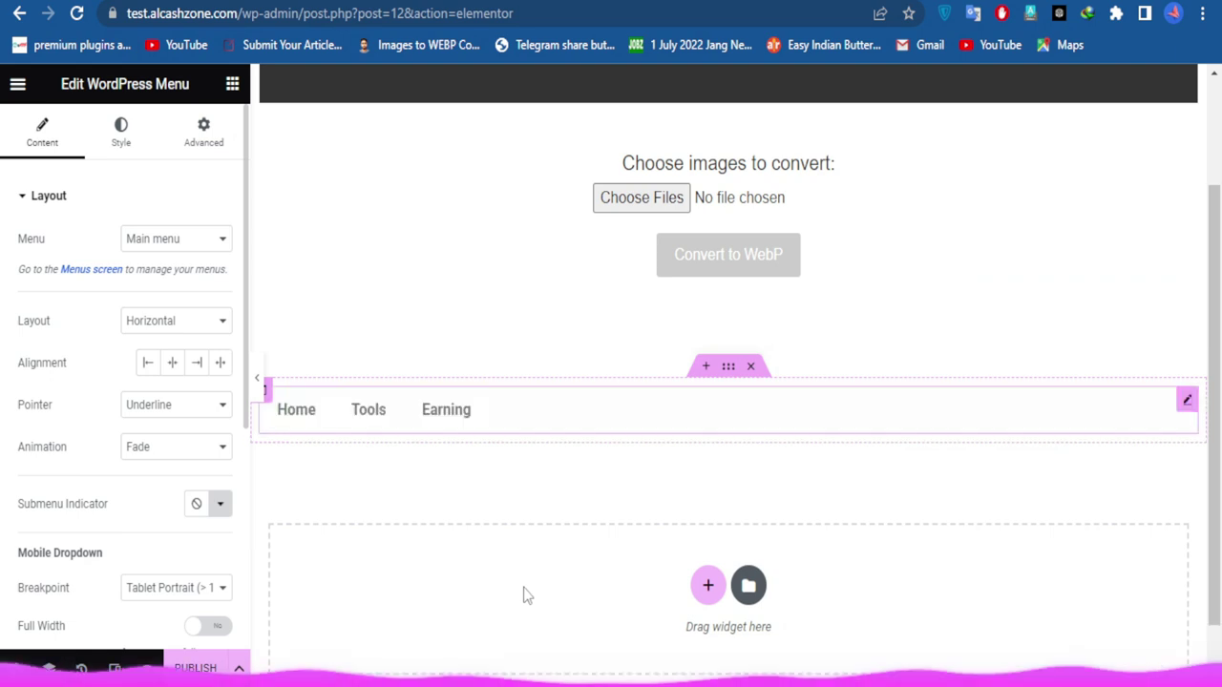
pyautogui.scroll(2, 649, 530)
pyautogui.scroll(-3, 544, 554)
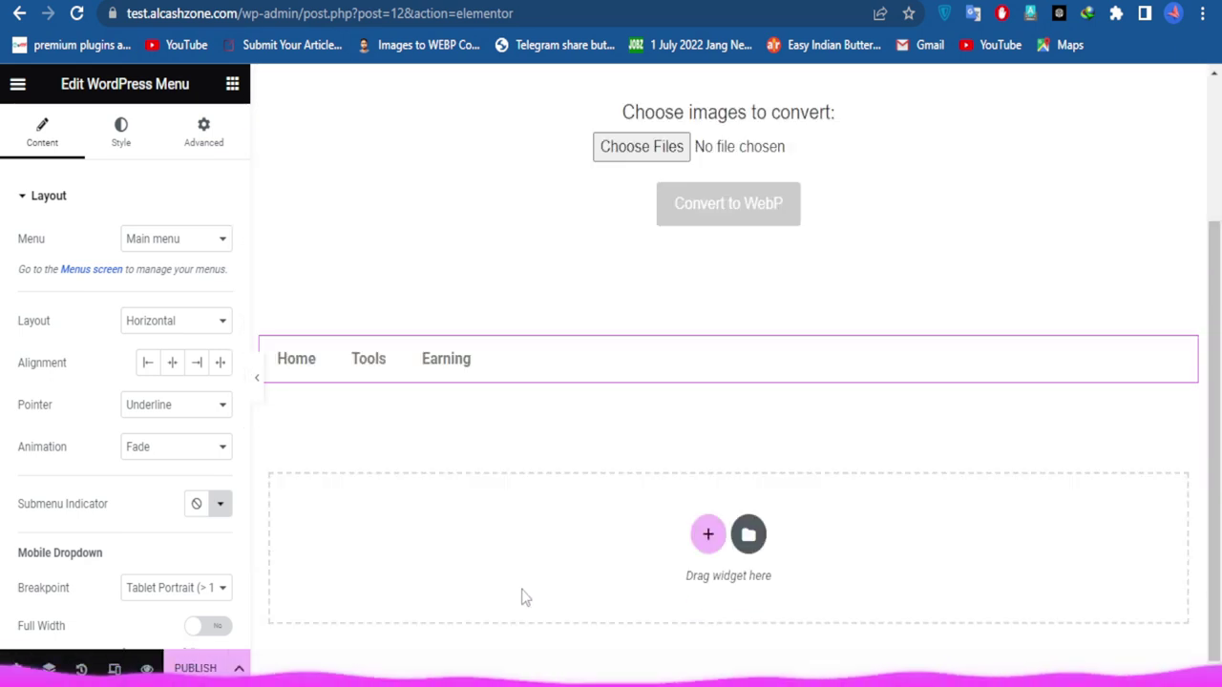